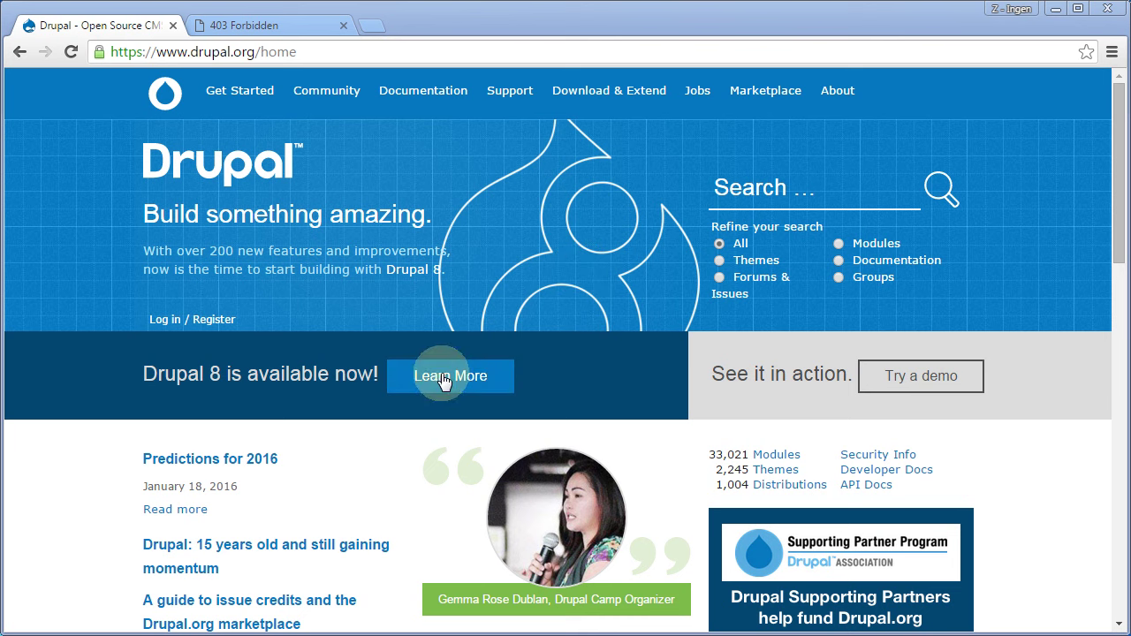
# Download drupal-8.0.2.zip from the Drupal core 8.0.2 release page, reached through Get Started
pyautogui.click(244, 95)
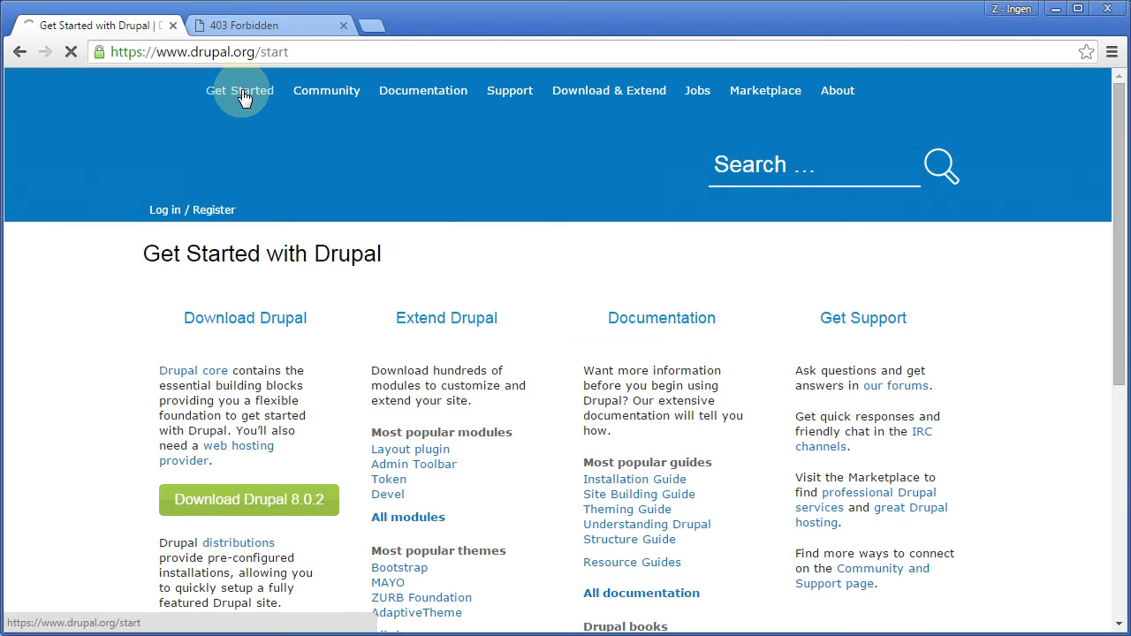
pyautogui.click(249, 500)
pyautogui.scroll(-1, 307, 479)
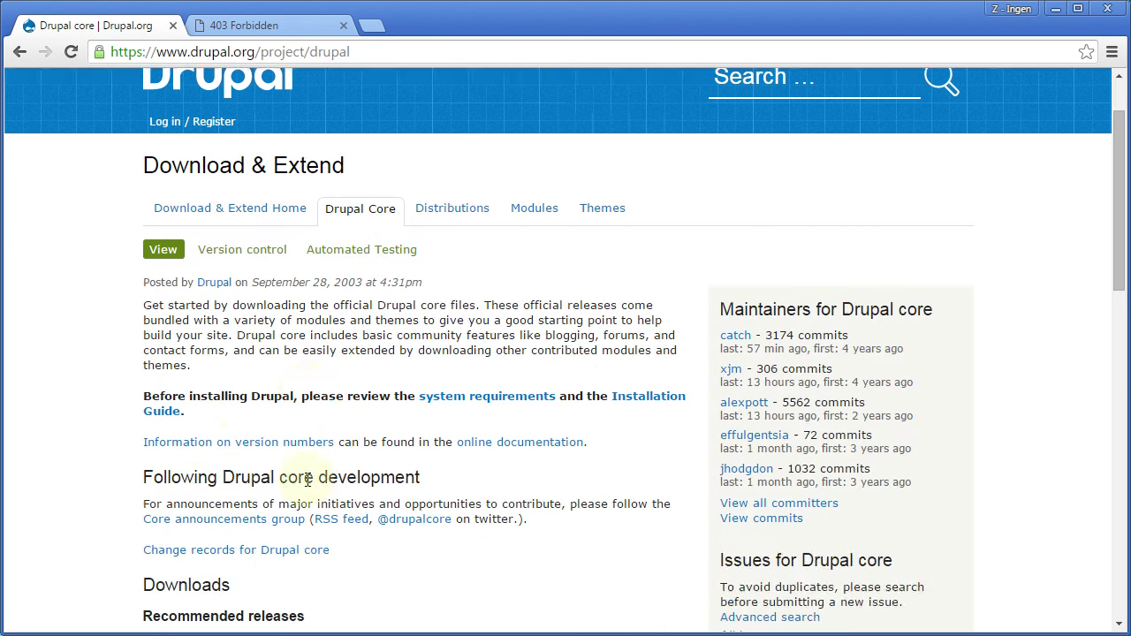
pyautogui.scroll(-3, 306, 479)
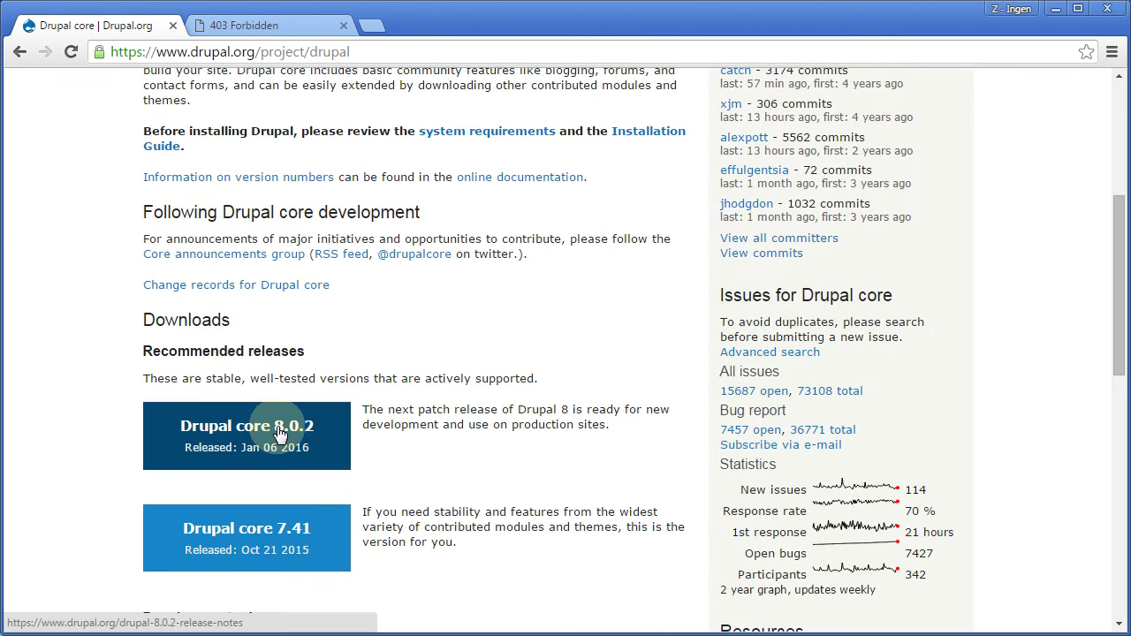
pyautogui.click(279, 432)
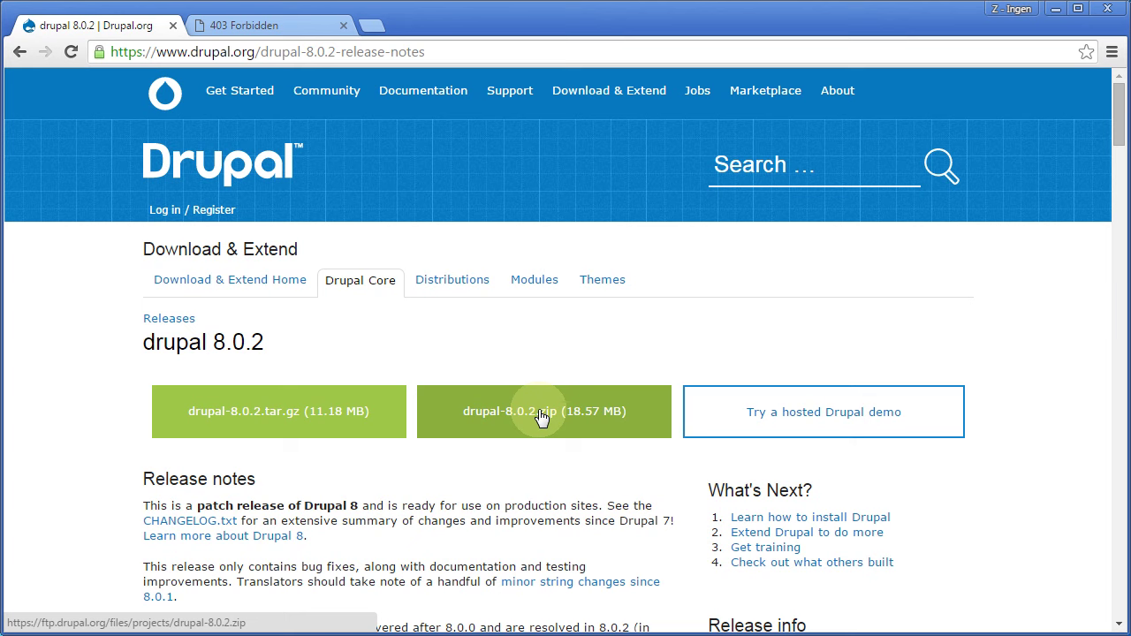
pyautogui.click(541, 418)
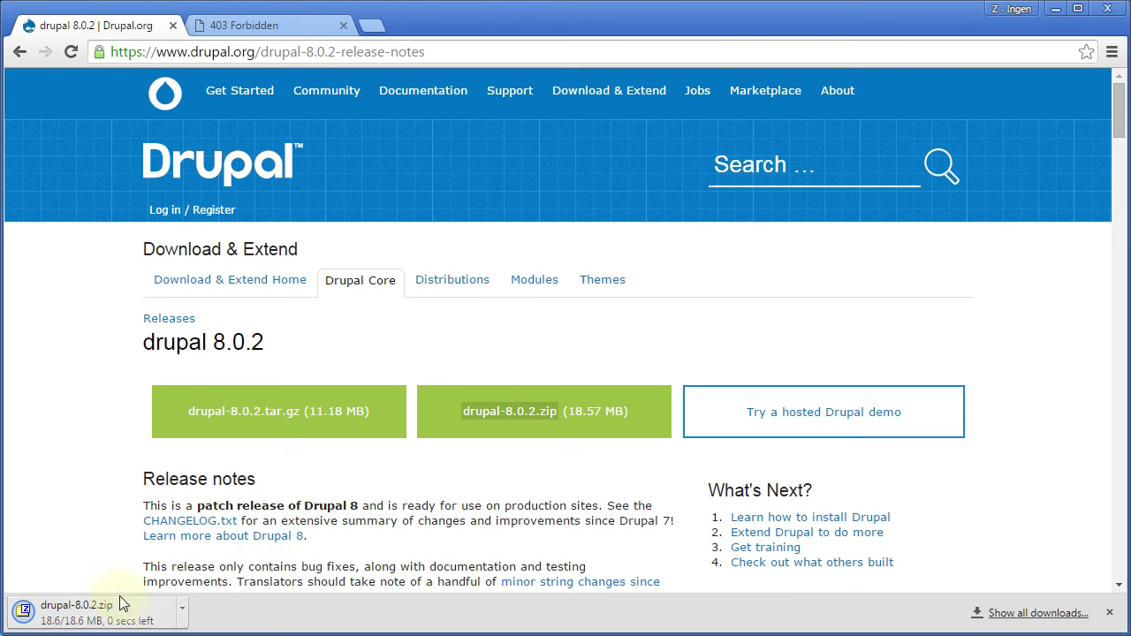
pyautogui.rightClick(89, 618)
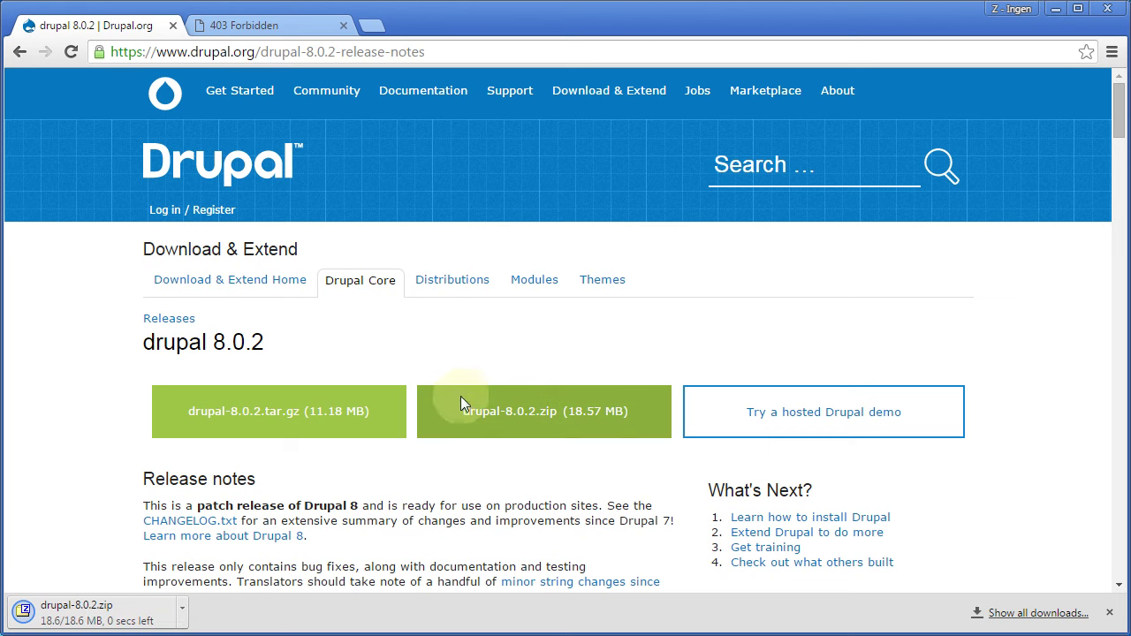
pyautogui.moveTo(474, 390); pyautogui.dragTo(498, 328)
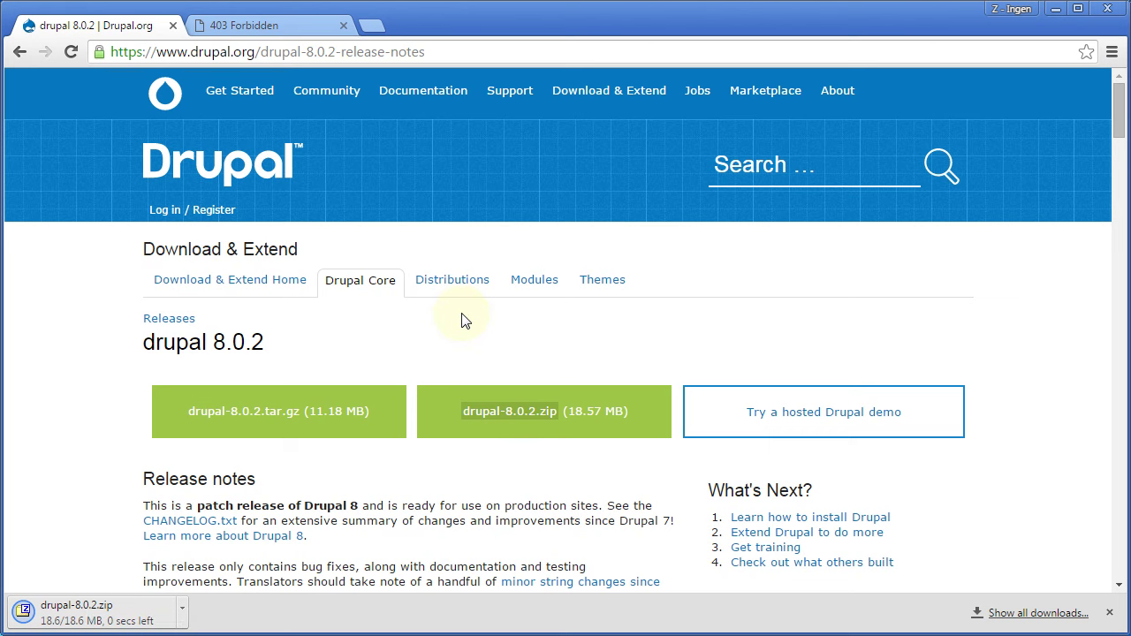
# Open the Downloads folder in Windows Explorer and extract drupal-8.0.2.zip there with 7-Zip
pyautogui.press('super+e')
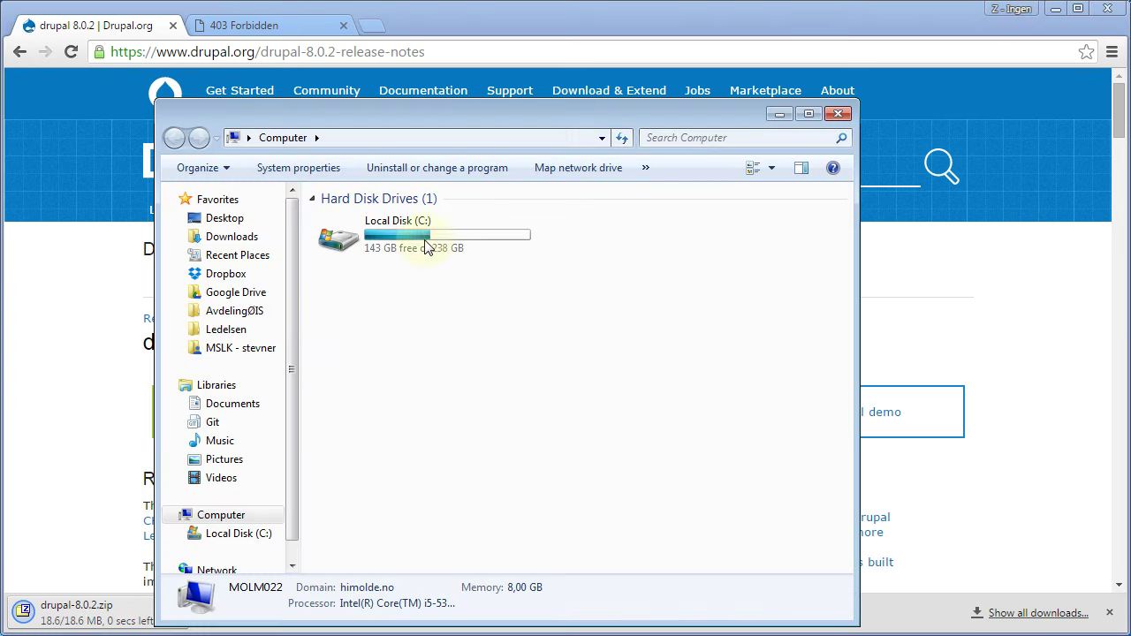
pyautogui.click(212, 237)
pyautogui.click(501, 274)
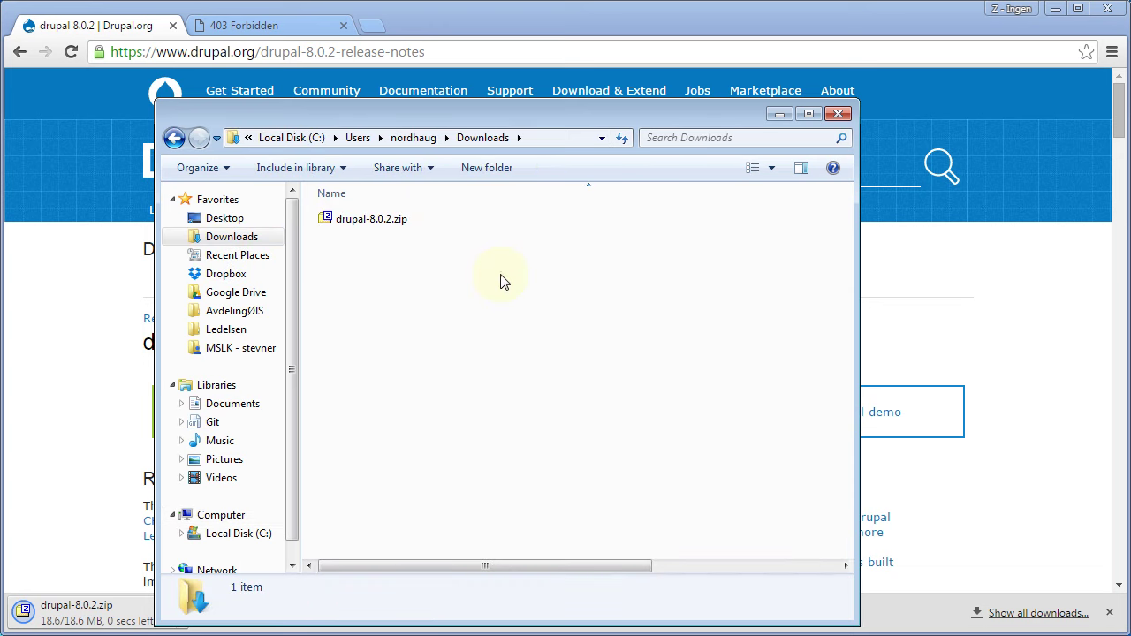
pyautogui.click(358, 219)
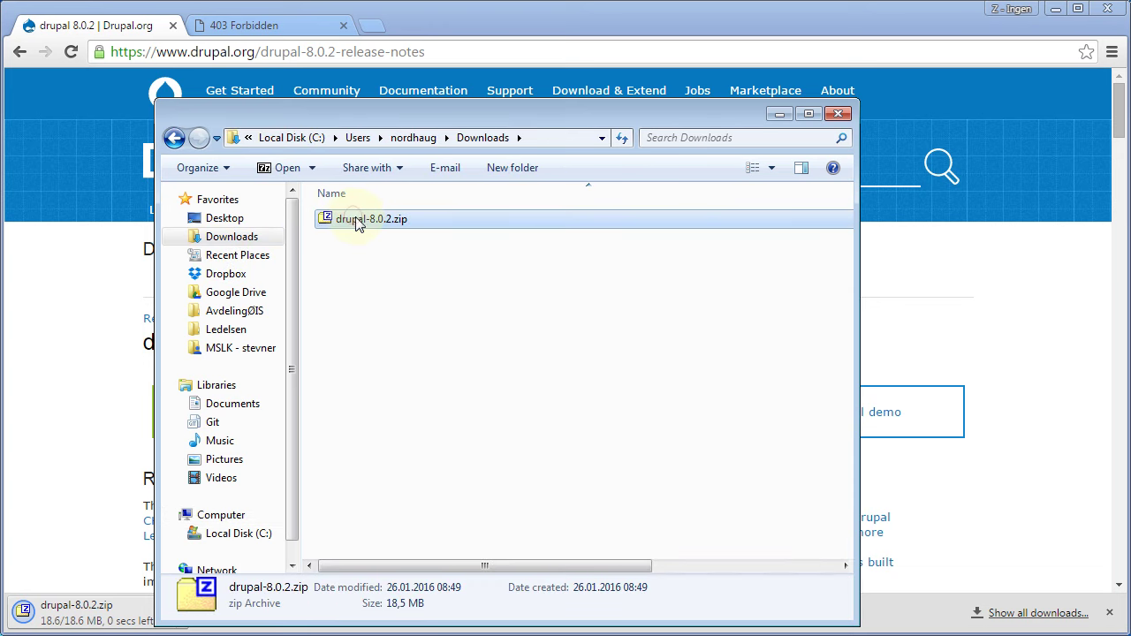
pyautogui.rightClick(360, 221)
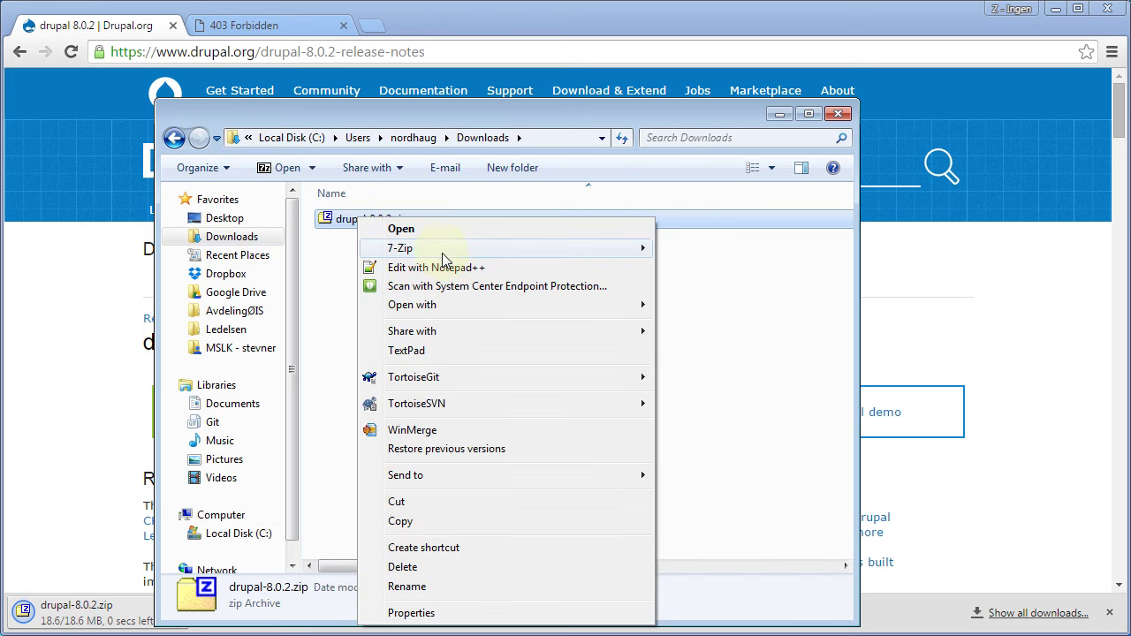
pyautogui.moveTo(442, 249)
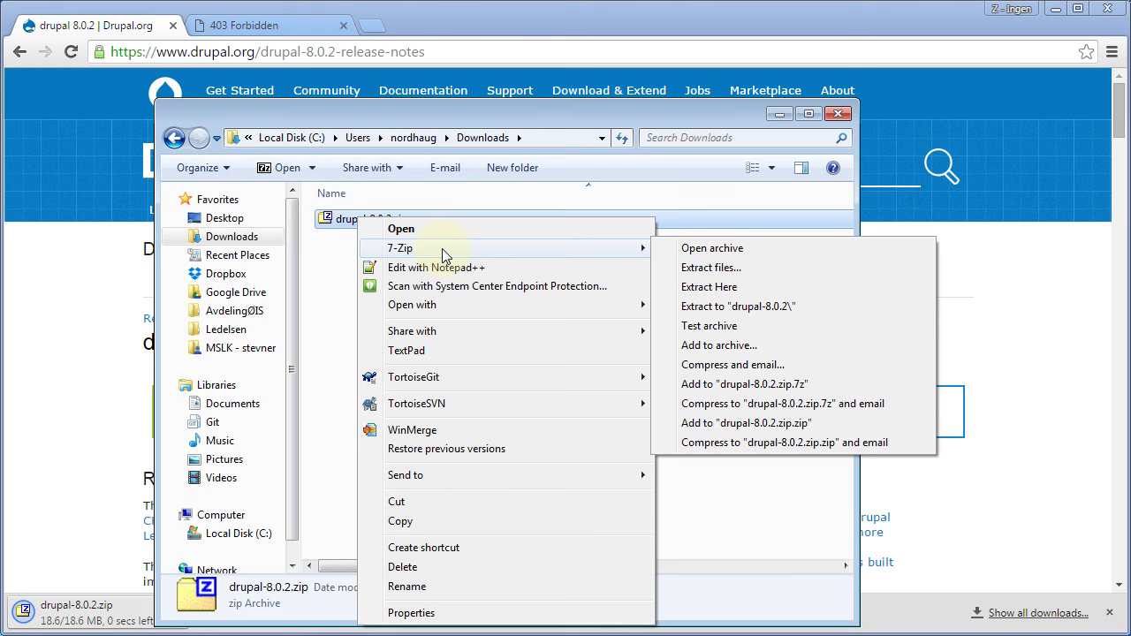
pyautogui.click(708, 287)
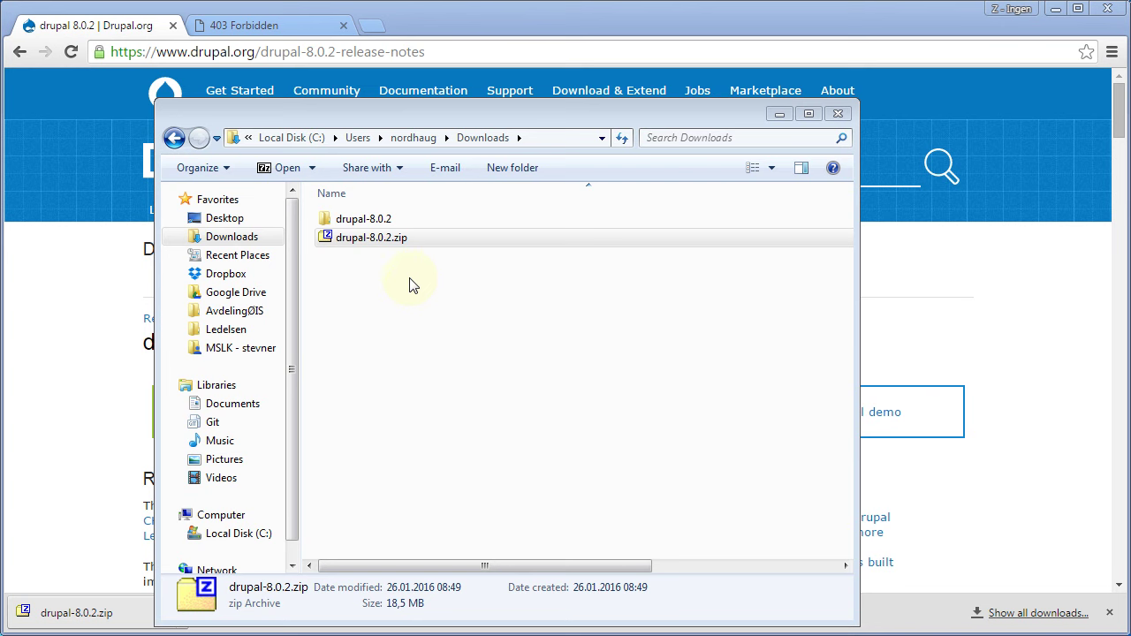
# Duplicate default.settings.php inside the sites/default folder of the extracted drupal-8.0.2 folder
pyautogui.doubleClick(373, 220)
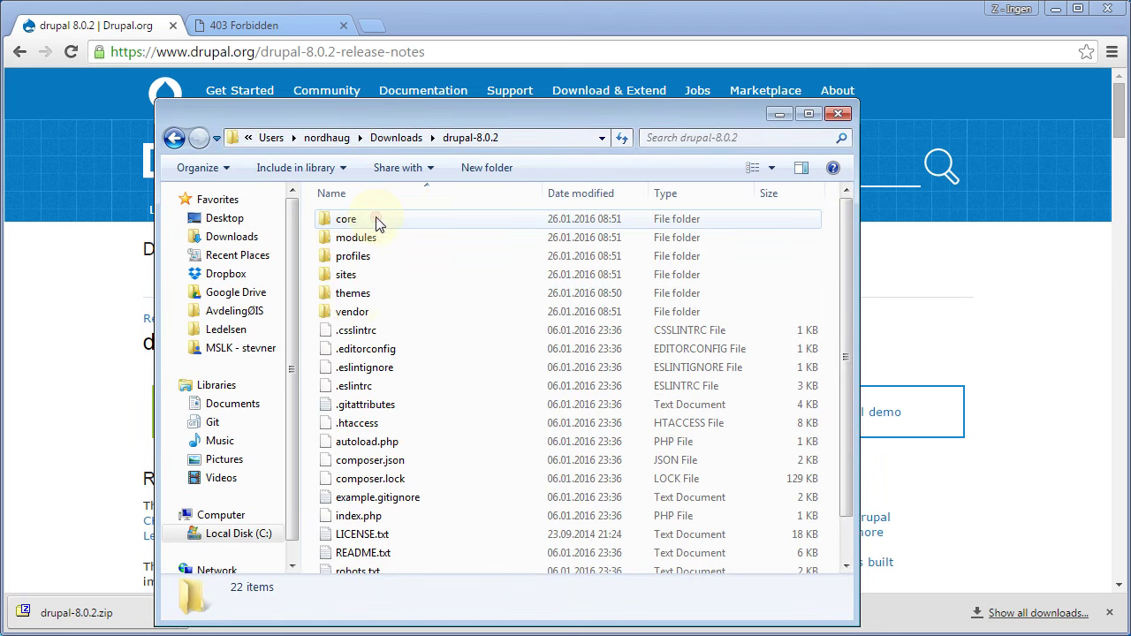
pyautogui.doubleClick(346, 276)
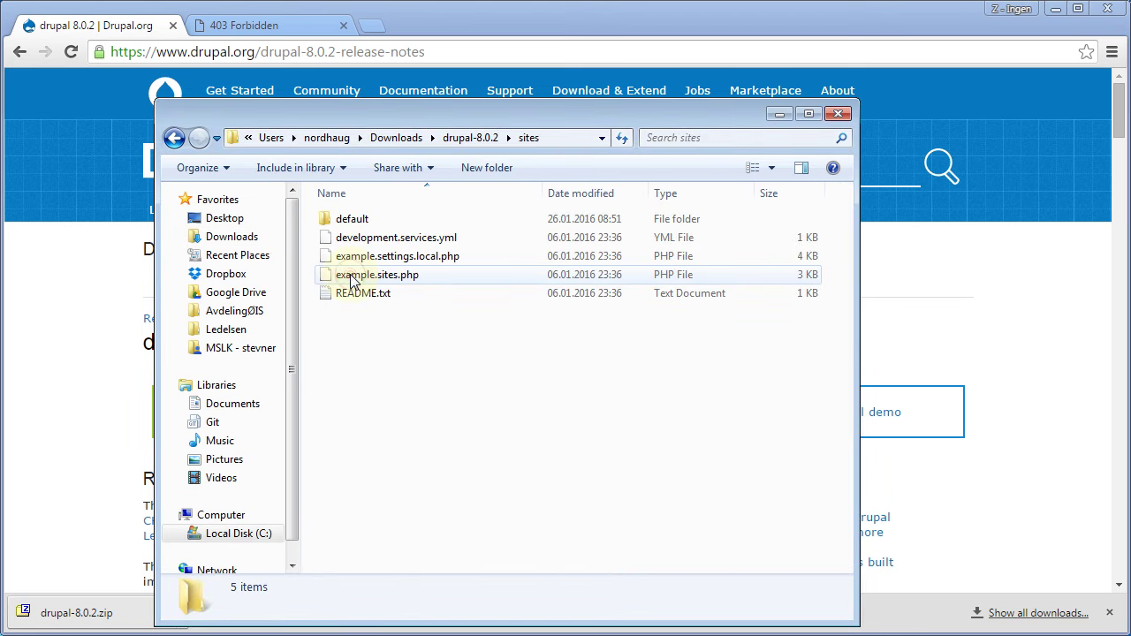
pyautogui.doubleClick(346, 220)
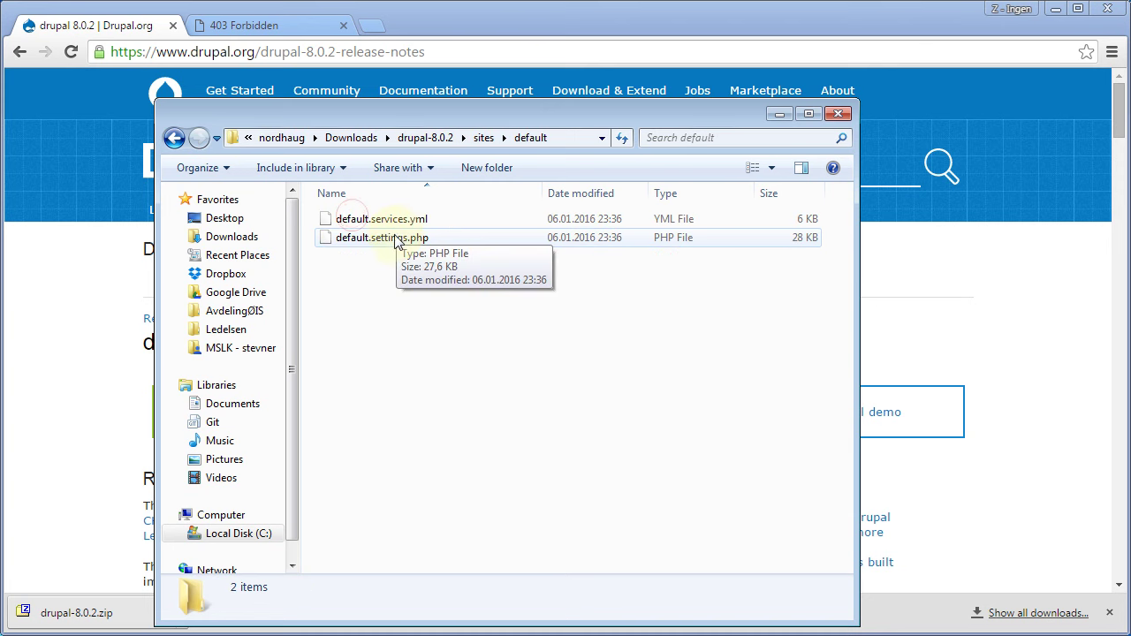
pyautogui.click(390, 244)
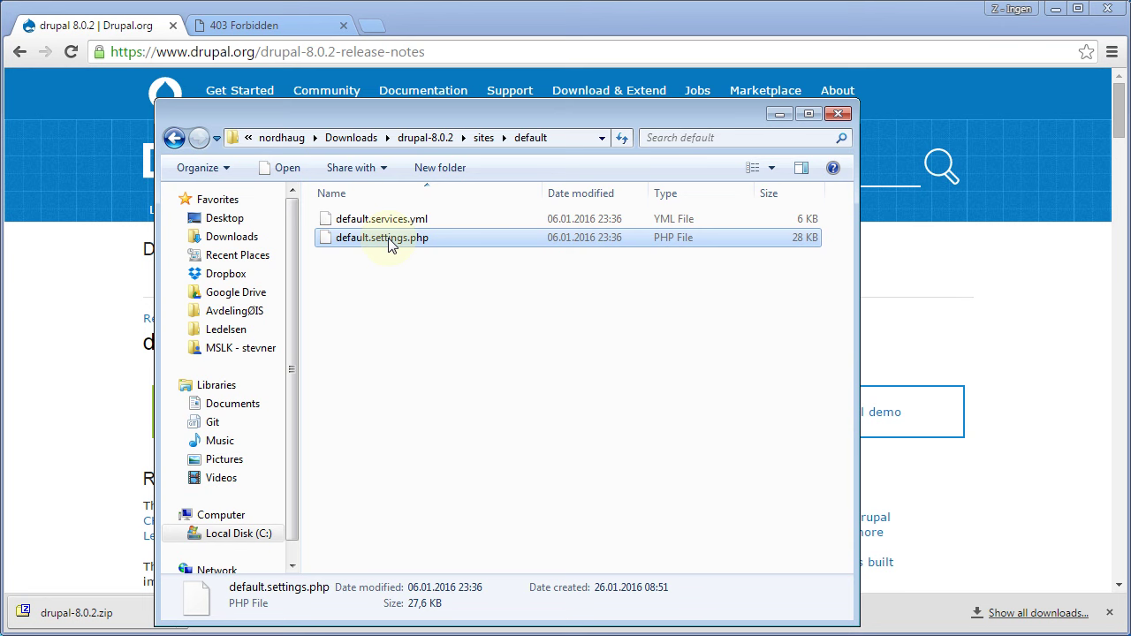
pyautogui.hotkey('ctrl', 'v')
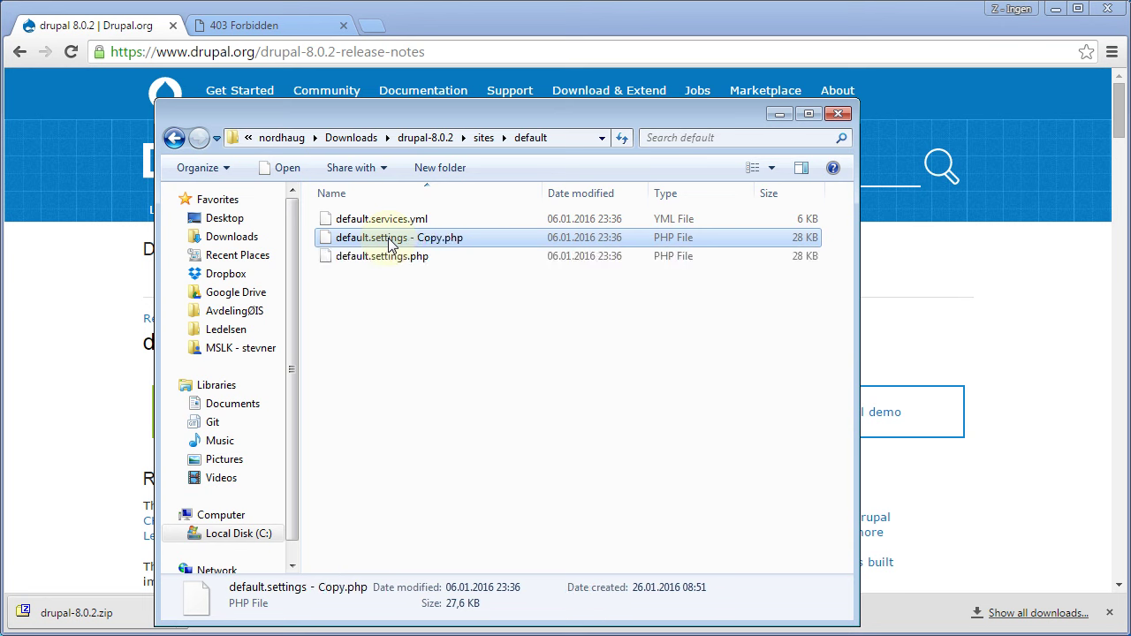
# Rename the copy of default.settings.php as settings.php
pyautogui.press('F2')
pyautogui.press('Right')
pyautogui.press('BackSpace')
pyautogui.press('BackSpace')
pyautogui.press('BackSpace')
pyautogui.press('BackSpace')
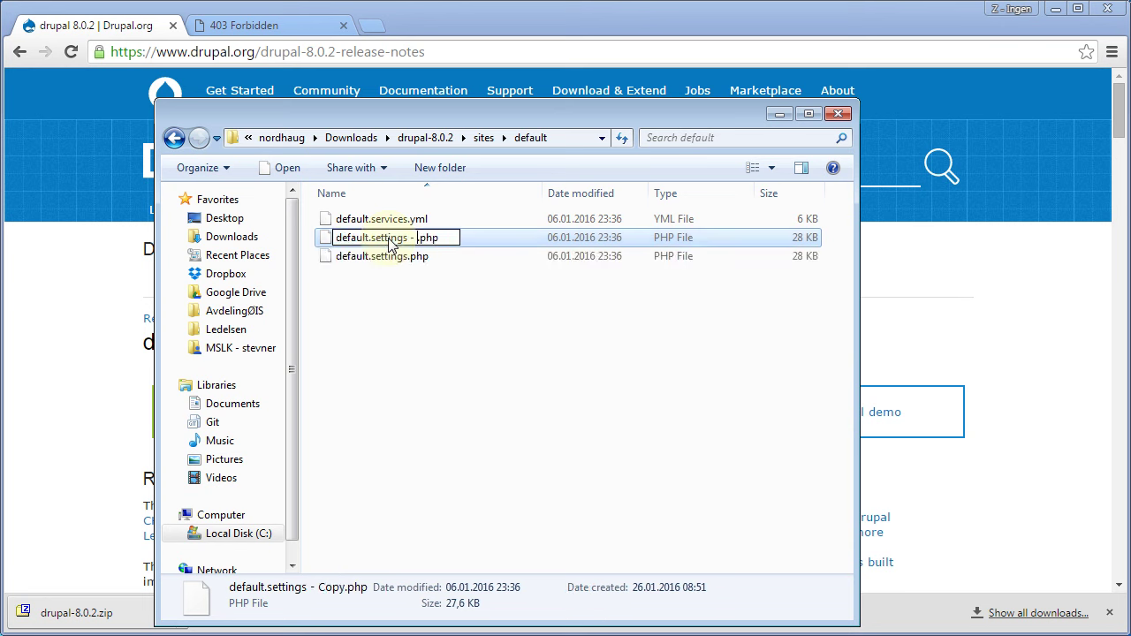
pyautogui.press('BackSpace')
pyautogui.press('BackSpace')
pyautogui.press('BackSpace')
pyautogui.press('BackSpace')
pyautogui.press('BackSpace')
pyautogui.press('BackSpace')
pyautogui.press('BackSpace')
pyautogui.press('BackSpace')
pyautogui.press('BackSpace')
pyautogui.press('BackSpace')
pyautogui.press('BackSpace')
pyautogui.press('Return')
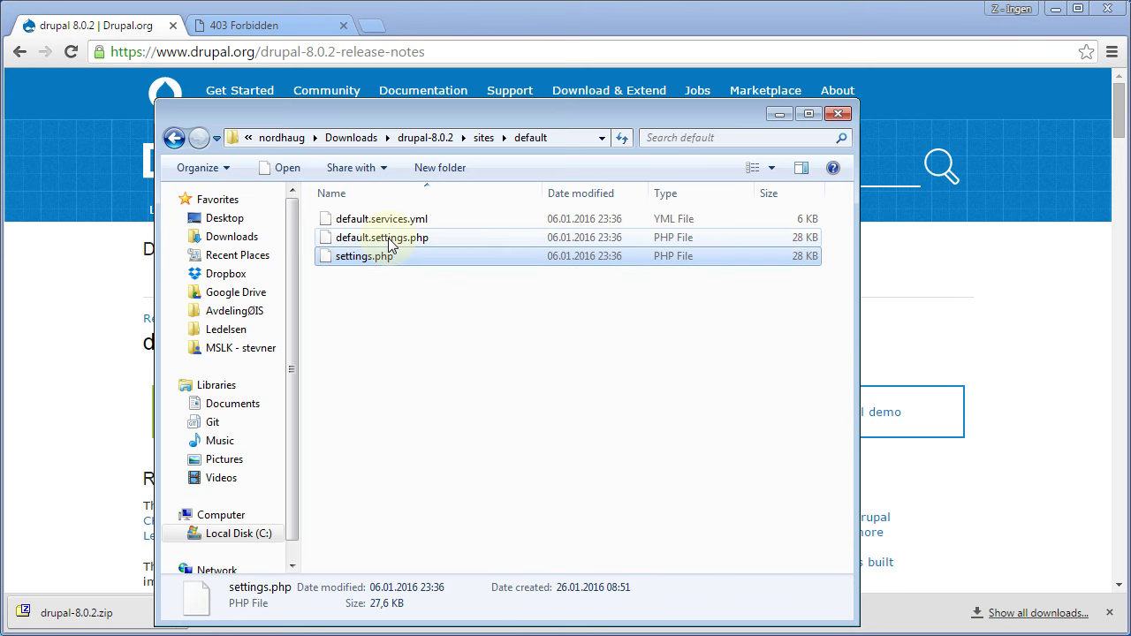
pyautogui.click(439, 334)
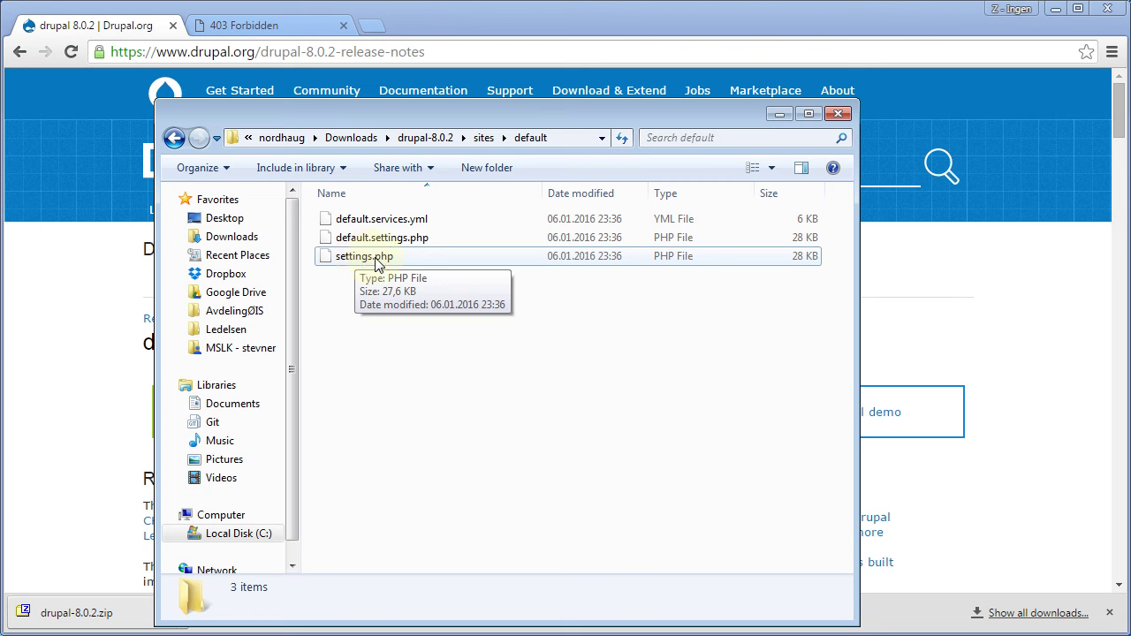
# Switch to the 403 Forbidden page in Chrome and check the host name in its address
pyautogui.click(60, 202)
pyautogui.click(258, 21)
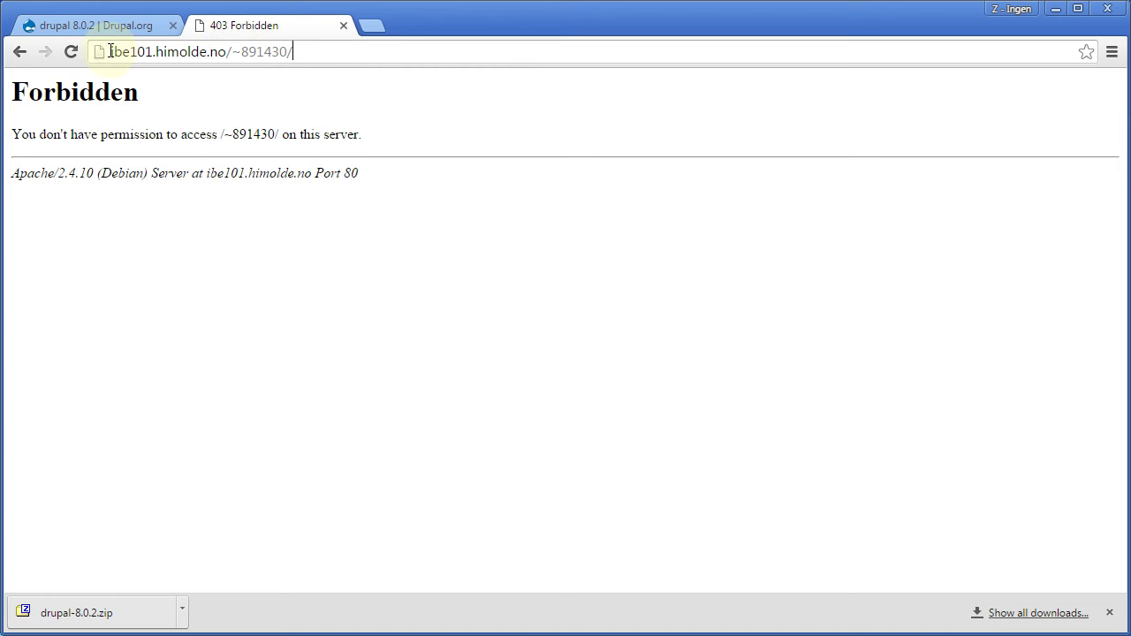
pyautogui.moveTo(109, 51); pyautogui.dragTo(228, 51)
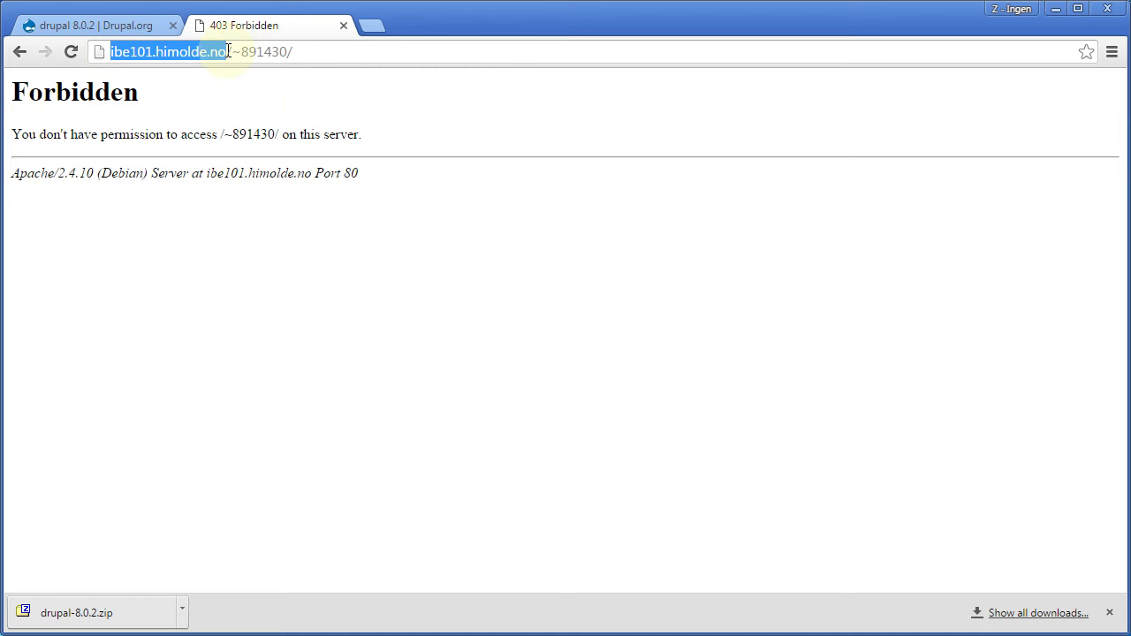
pyautogui.click(124, 29)
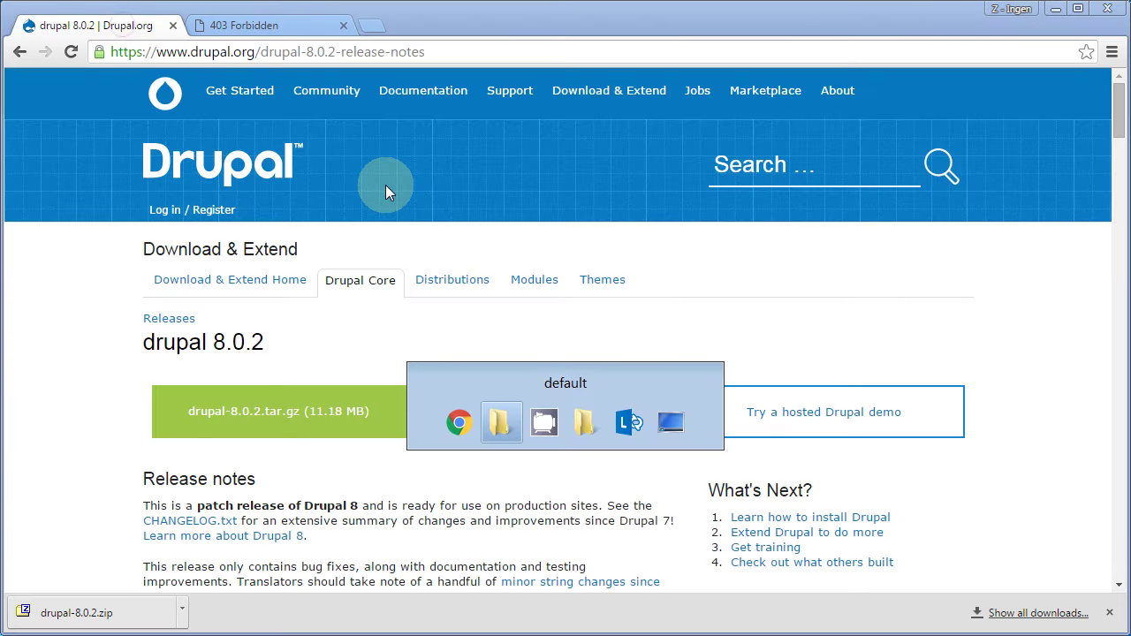
# Return to the default folder and open settings.php in Notepad++
pyautogui.hotkey('alt', 'Tab')
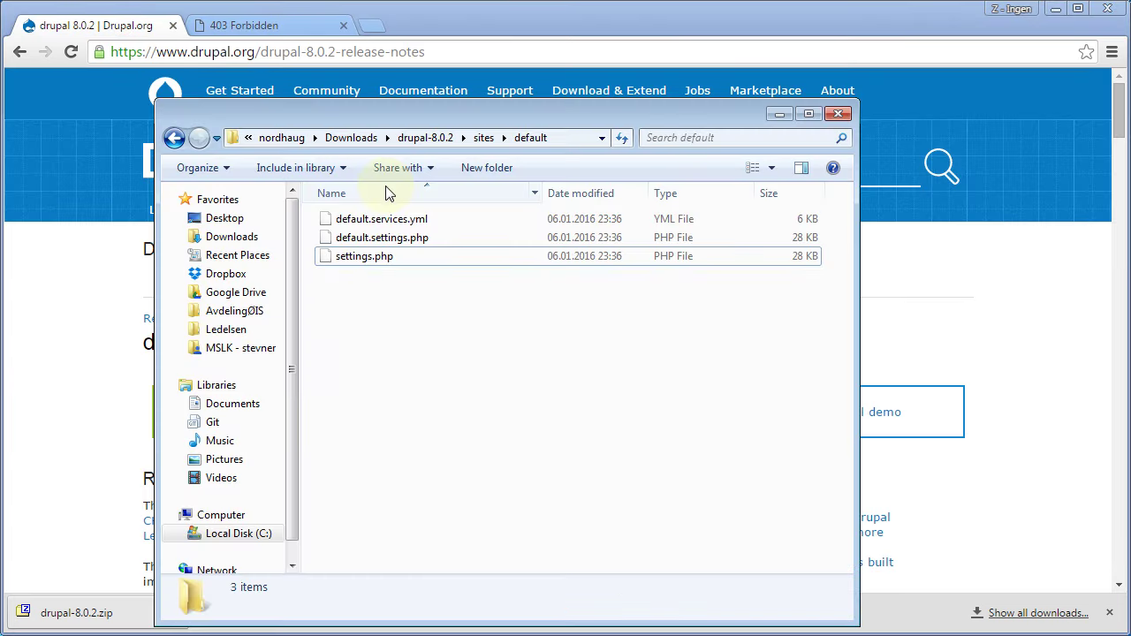
pyautogui.click(363, 258)
pyautogui.rightClick(363, 267)
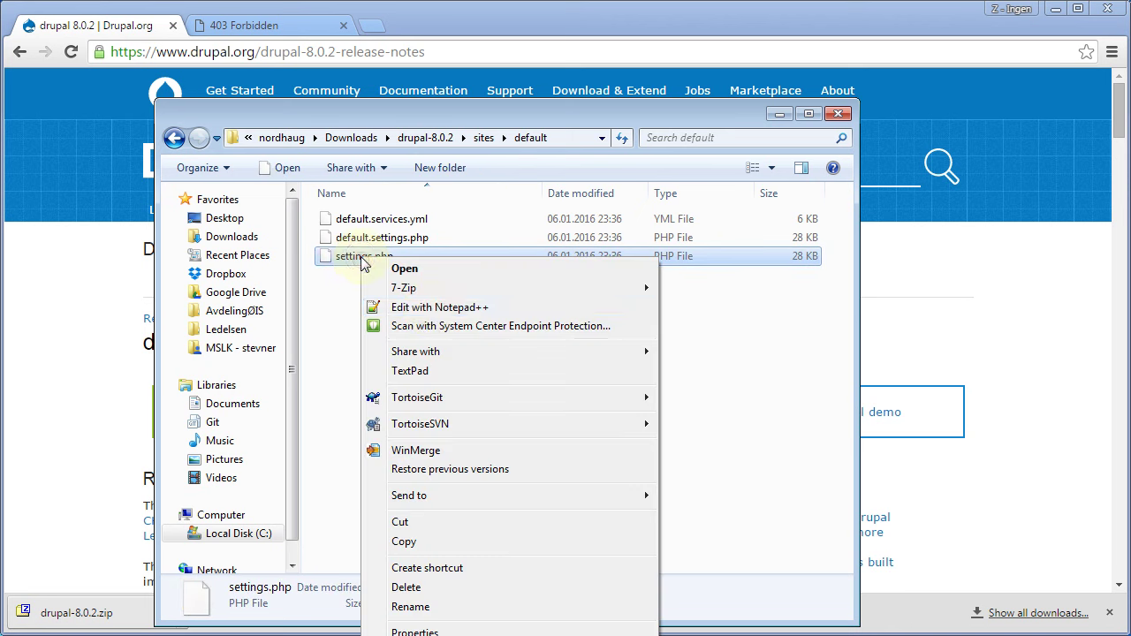
pyautogui.click(433, 310)
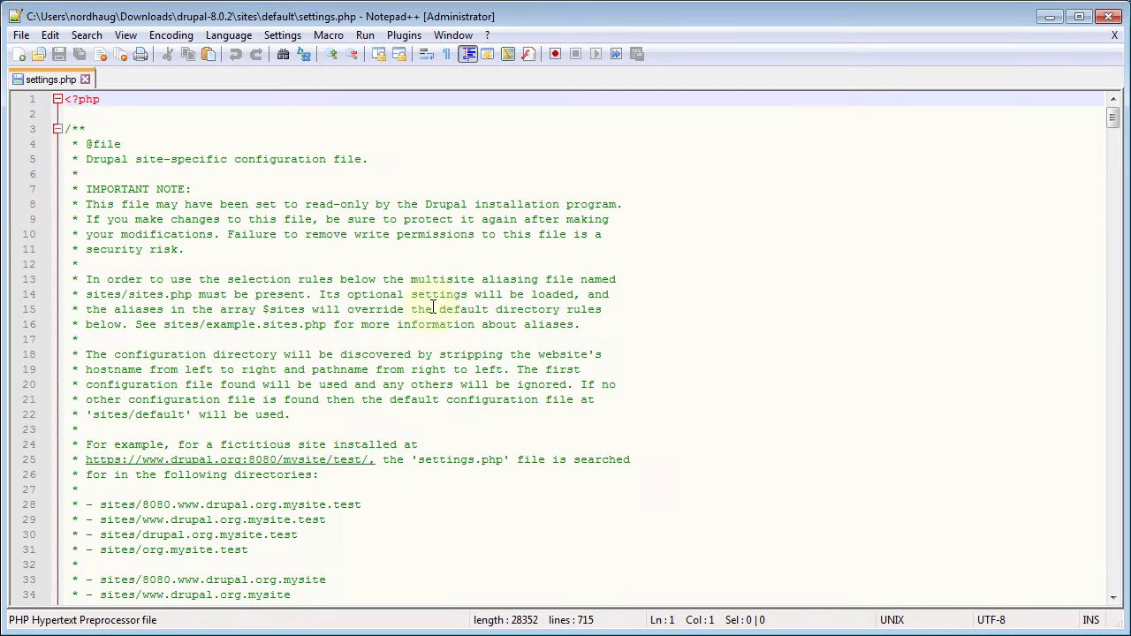
# Search settings.php for "trusted" to locate the trusted host configuration section
pyautogui.hotkey('ctrl', 'f')
pyautogui.write('trust')
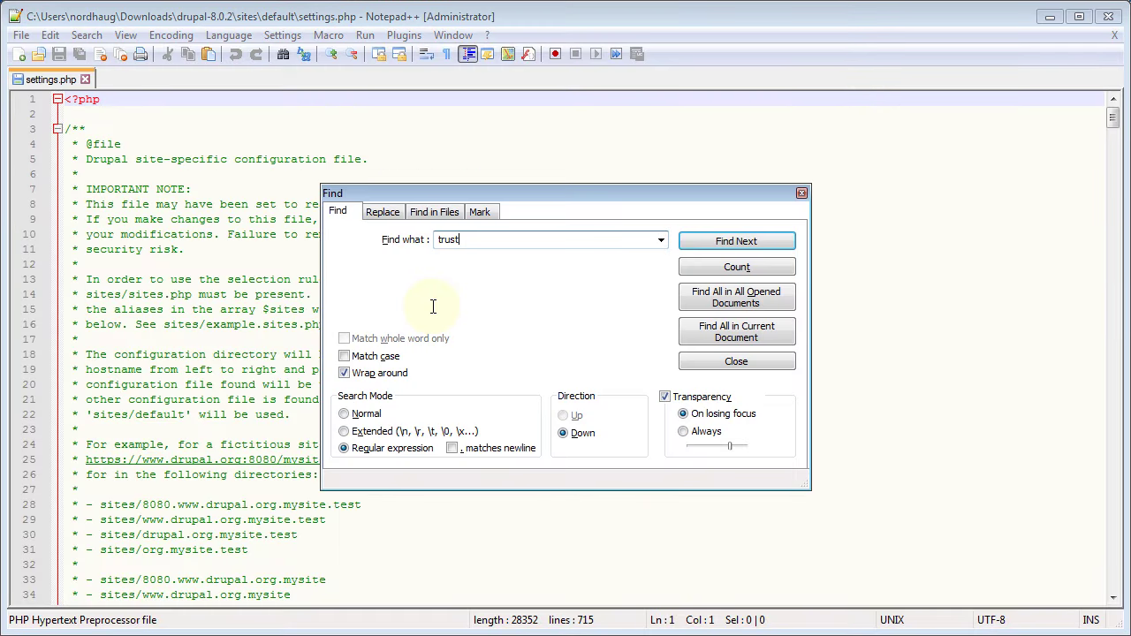
pyautogui.write('ed')
pyautogui.press('Return')
pyautogui.click(736, 360)
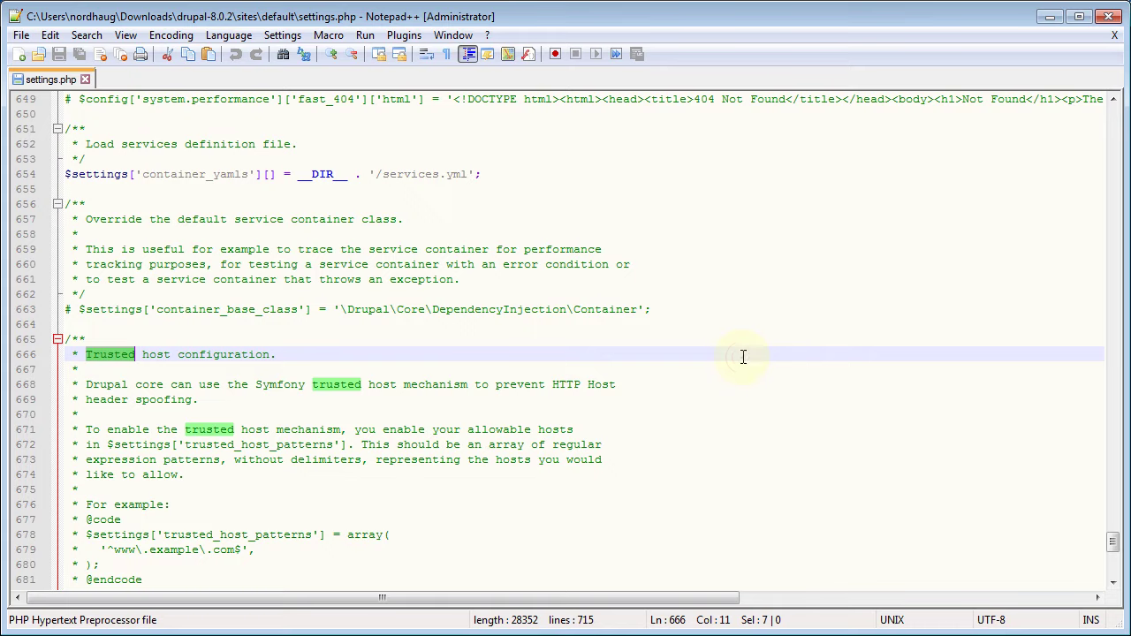
pyautogui.scroll(-5, 473, 414)
pyautogui.scroll(-5, 473, 415)
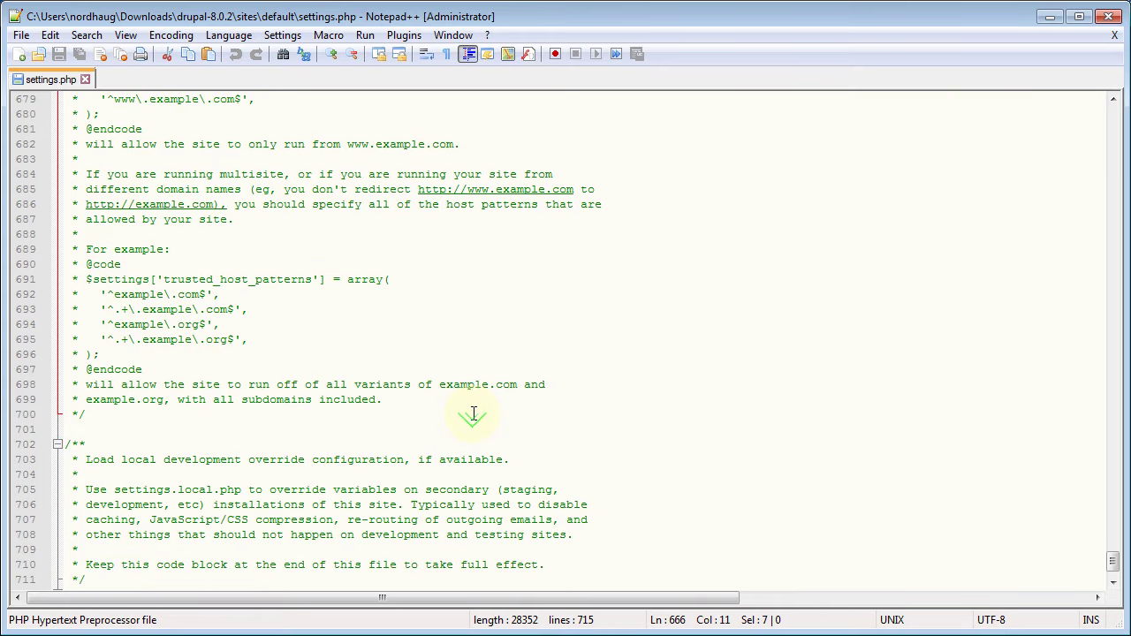
pyautogui.scroll(2, 472, 411)
pyautogui.scroll(1, 472, 399)
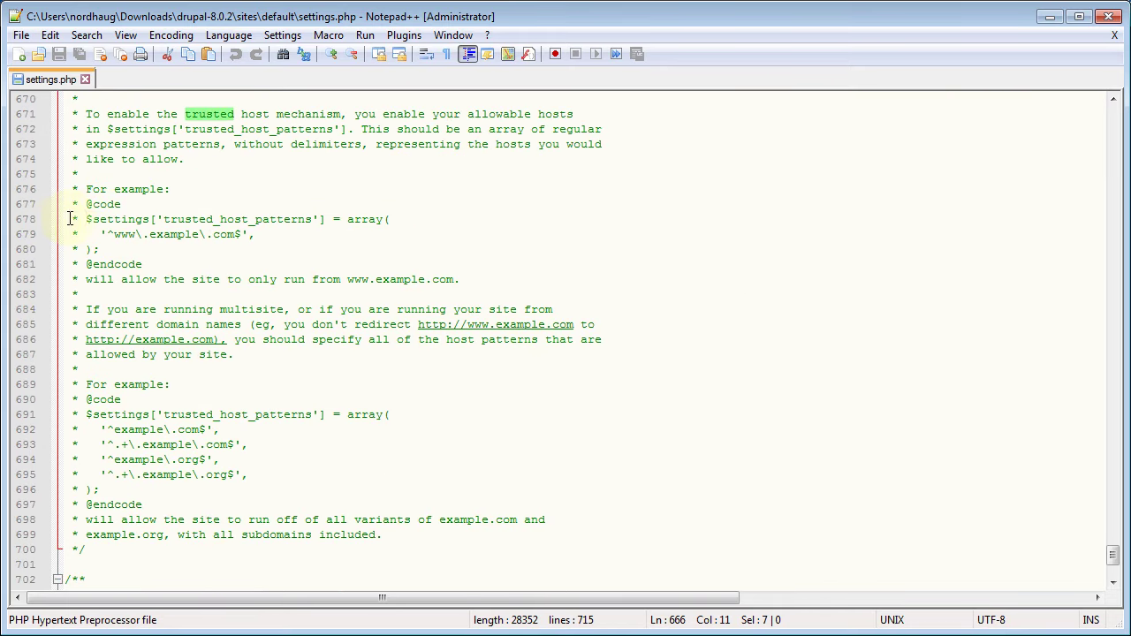
pyautogui.moveTo(75, 220); pyautogui.dragTo(109, 248)
pyautogui.hotkey('ctrl', 'c')
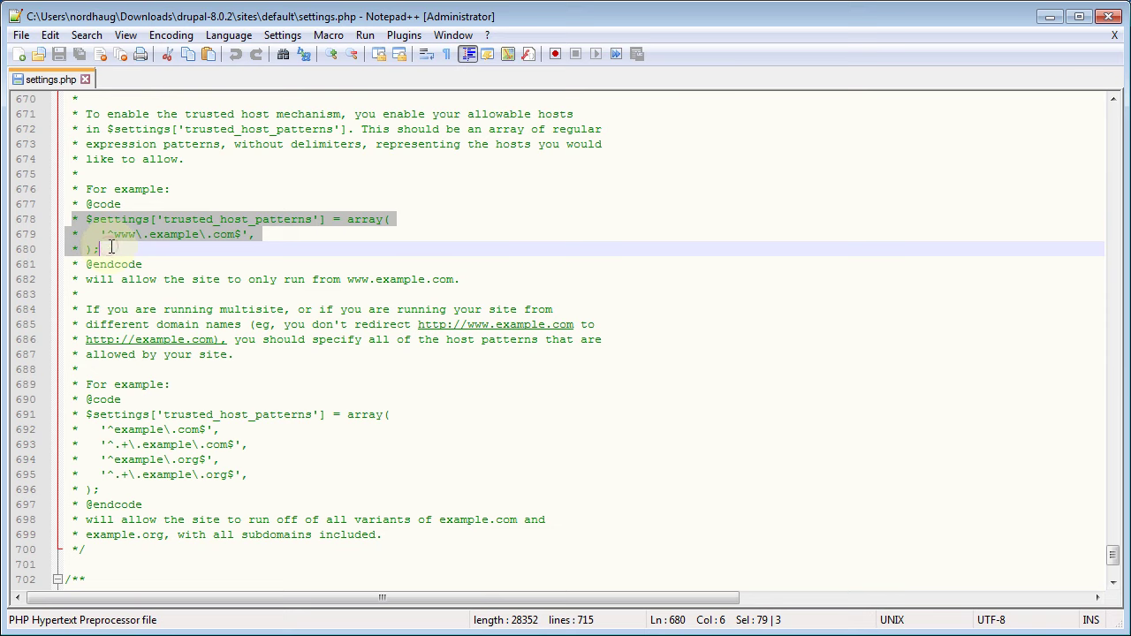
pyautogui.scroll(-3, 366, 363)
pyautogui.click(83, 430)
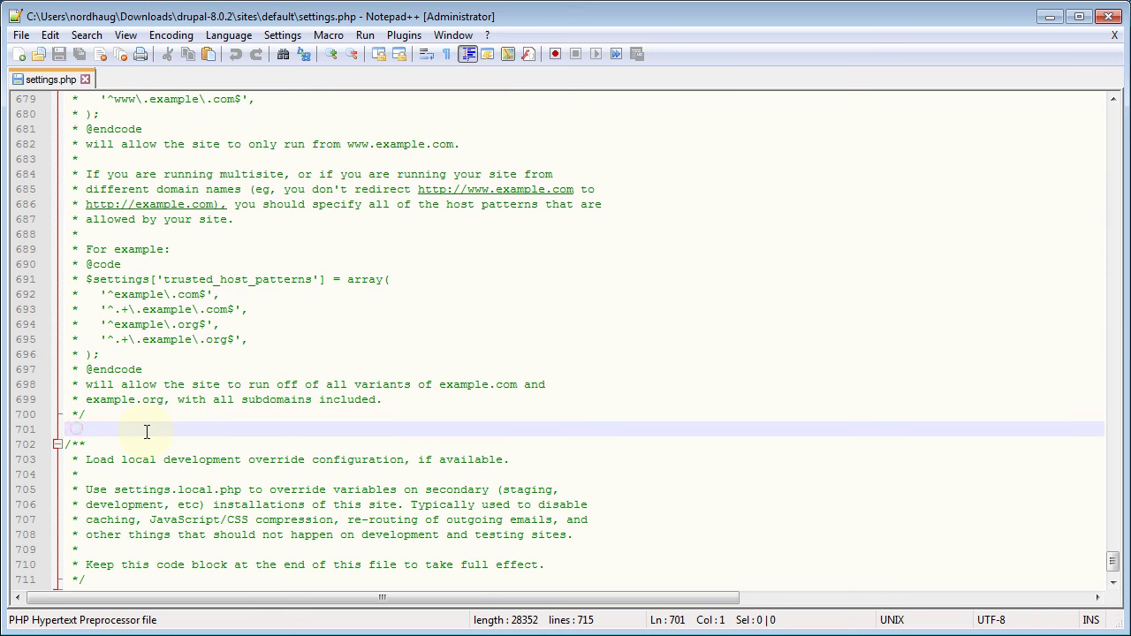
pyautogui.hotkey('ctrl', 'v')
# Remove the leading comment asterisks and indentation from the pasted trusted_host_patterns lines 701 to 703
pyautogui.press('Up')
pyautogui.press('Up')
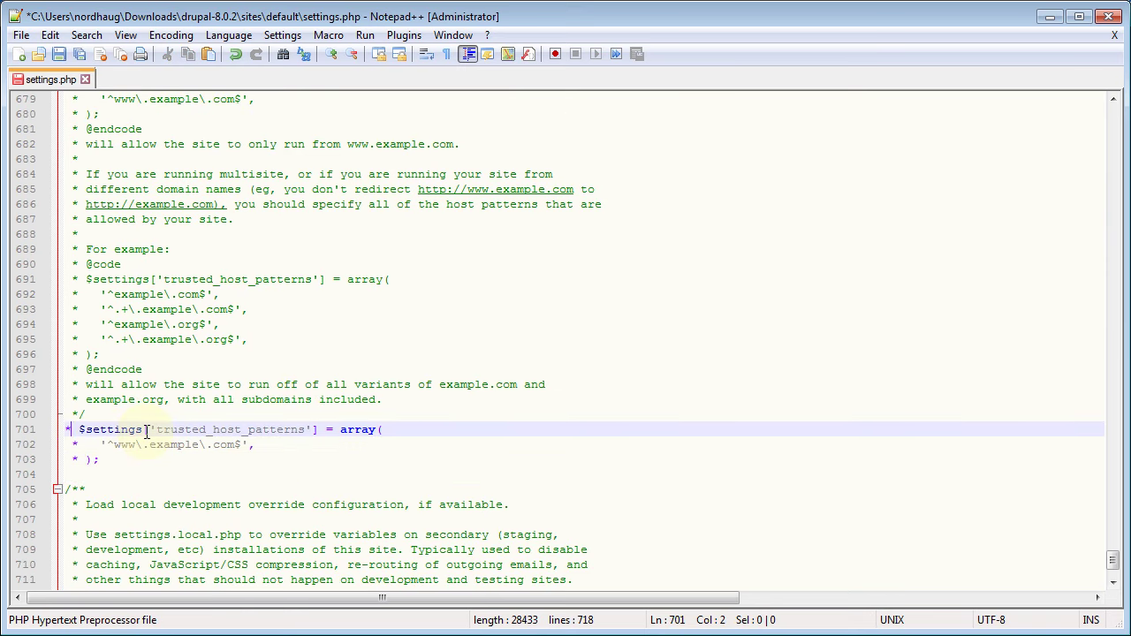
pyautogui.press('BackSpace')
pyautogui.press('BackSpace')
pyautogui.press('Down')
pyautogui.press('Home')
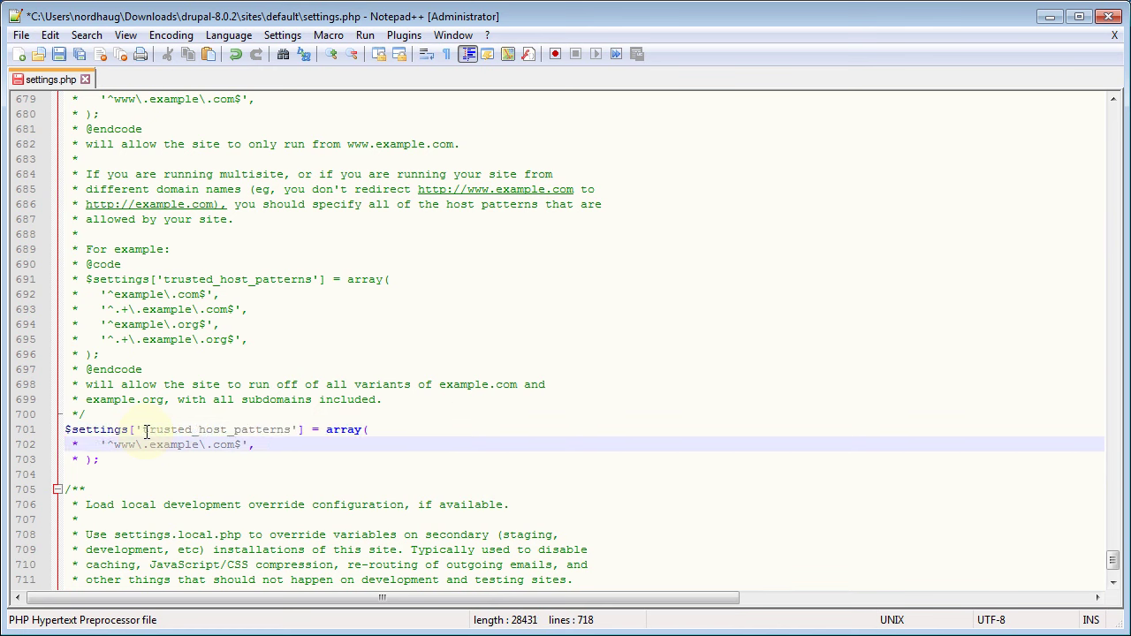
pyautogui.hotkey('shift', 'Right')
pyautogui.hotkey('shift', 'Right')
pyautogui.hotkey('shift', 'Right')
pyautogui.press('Delete')
pyautogui.press('Down')
pyautogui.hotkey('shift', 'Right')
pyautogui.hotkey('shift', 'Right')
pyautogui.hotkey('shift', 'Right')
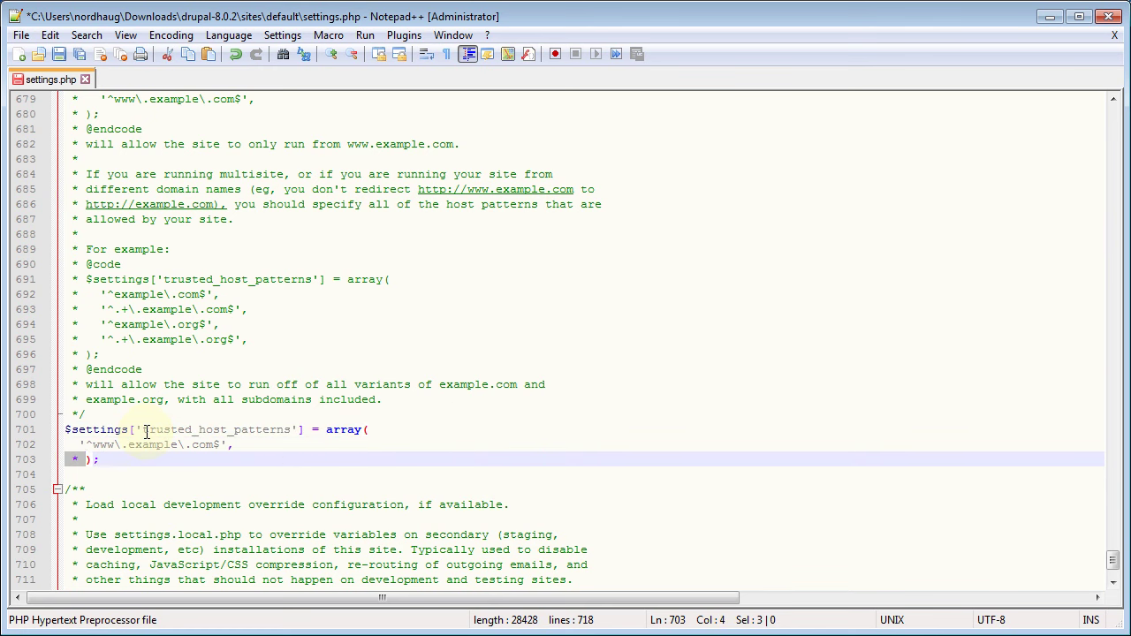
pyautogui.press('Delete')
# Replace www with ibe101 in the host pattern on line 702
pyautogui.press('Up')
pyautogui.press('Home')
pyautogui.hotkey('shift', 'Right')
pyautogui.hotkey('shift', 'Right')
pyautogui.hotkey('shift', 'Right')
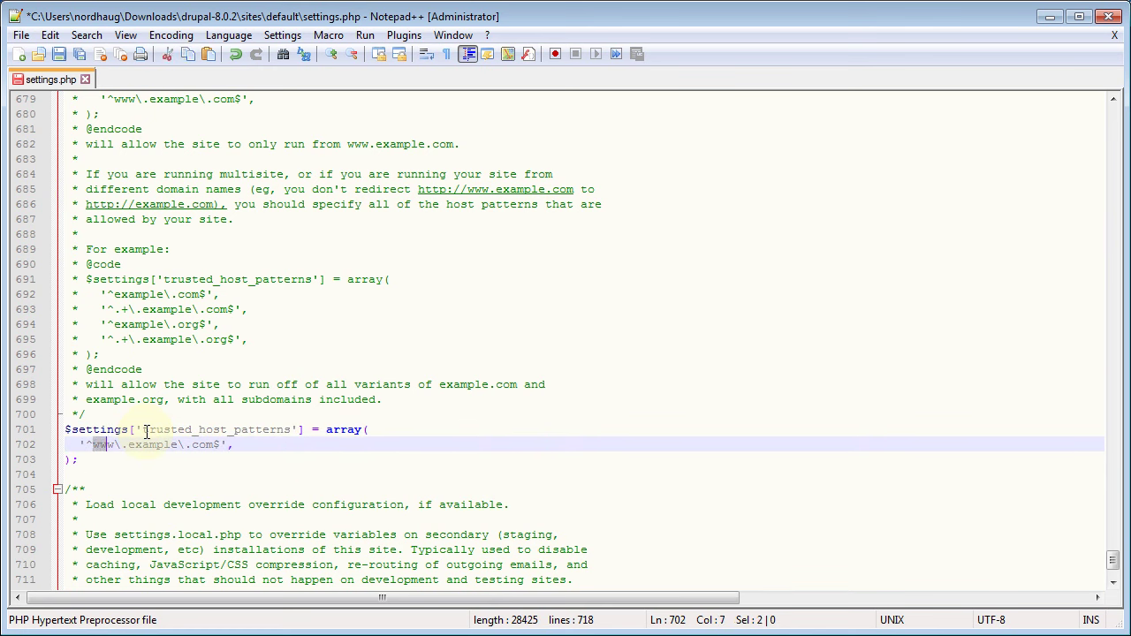
pyautogui.write('ibel')
pyautogui.write('01')
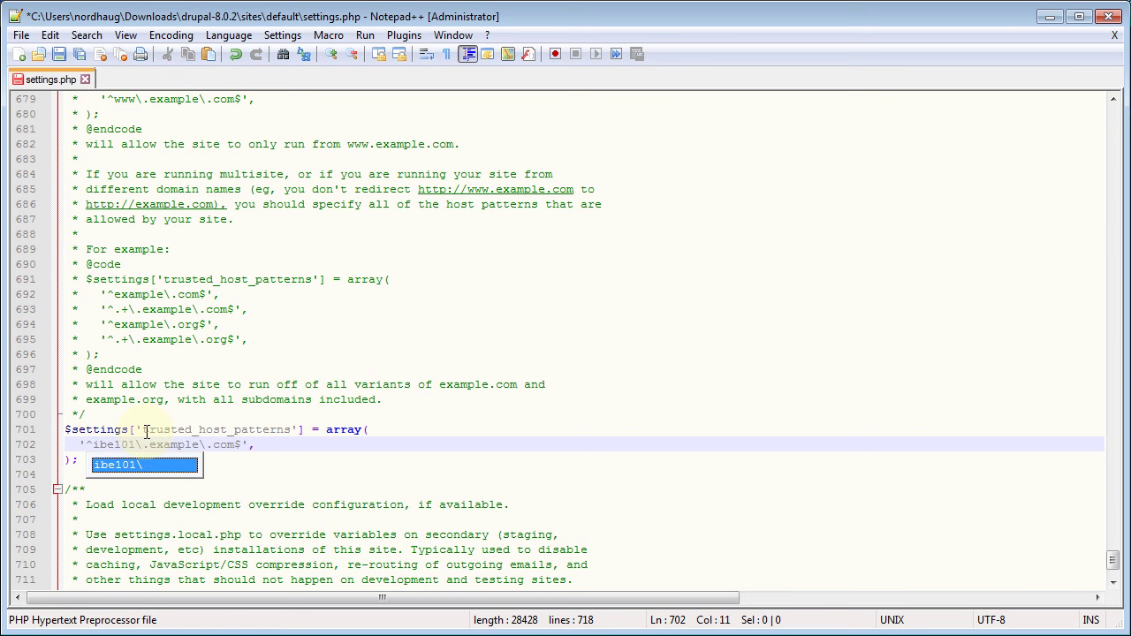
# Change the domain in the line 702 host pattern to himolde\.no, keeping the escaped dots and the closing $
pyautogui.press('Right')
pyautogui.press('Right')
pyautogui.hotkey('shift', 'Right')
pyautogui.hotkey('shift', 'Right')
pyautogui.hotkey('shift', 'Right')
pyautogui.hotkey('shift', 'Right')
pyautogui.hotkey('shift', 'Right')
pyautogui.hotkey('shift', 'Right')
pyautogui.hotkey('shift', 'Right')
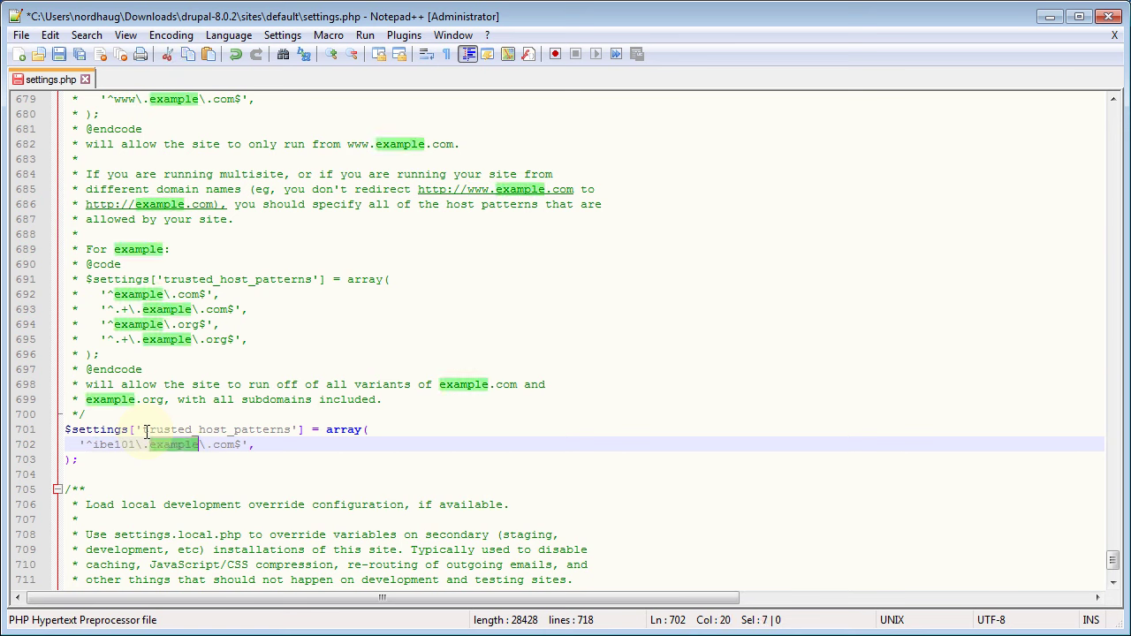
pyautogui.write('himolde')
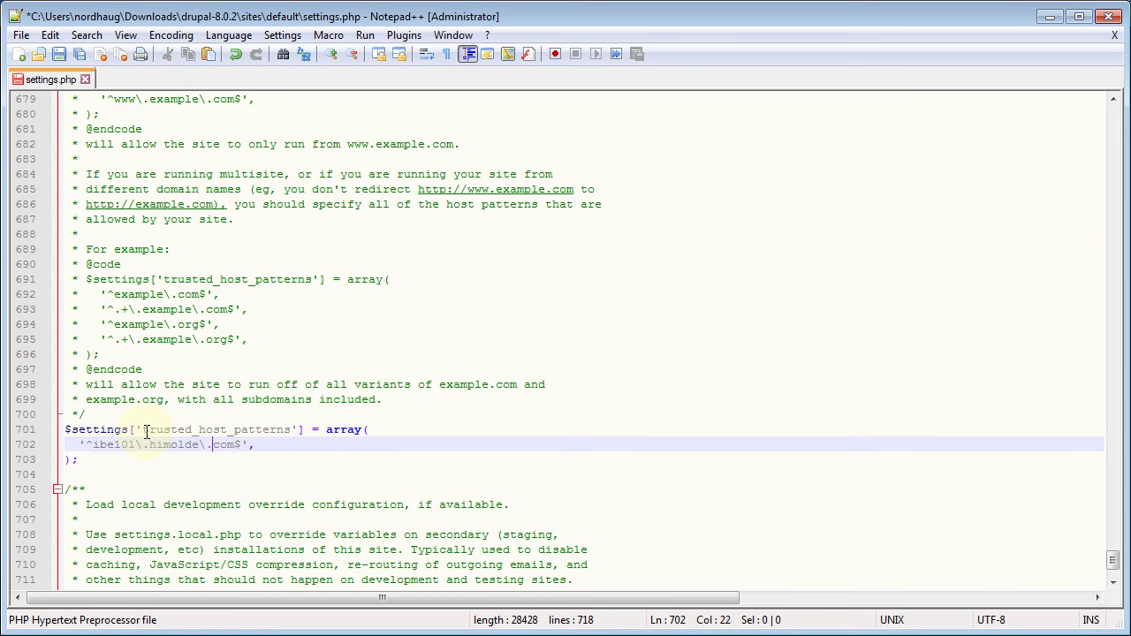
pyautogui.hotkey('shift', 'Right')
pyautogui.hotkey('shift', 'Right')
pyautogui.hotkey('shift', 'Right')
pyautogui.write('no')
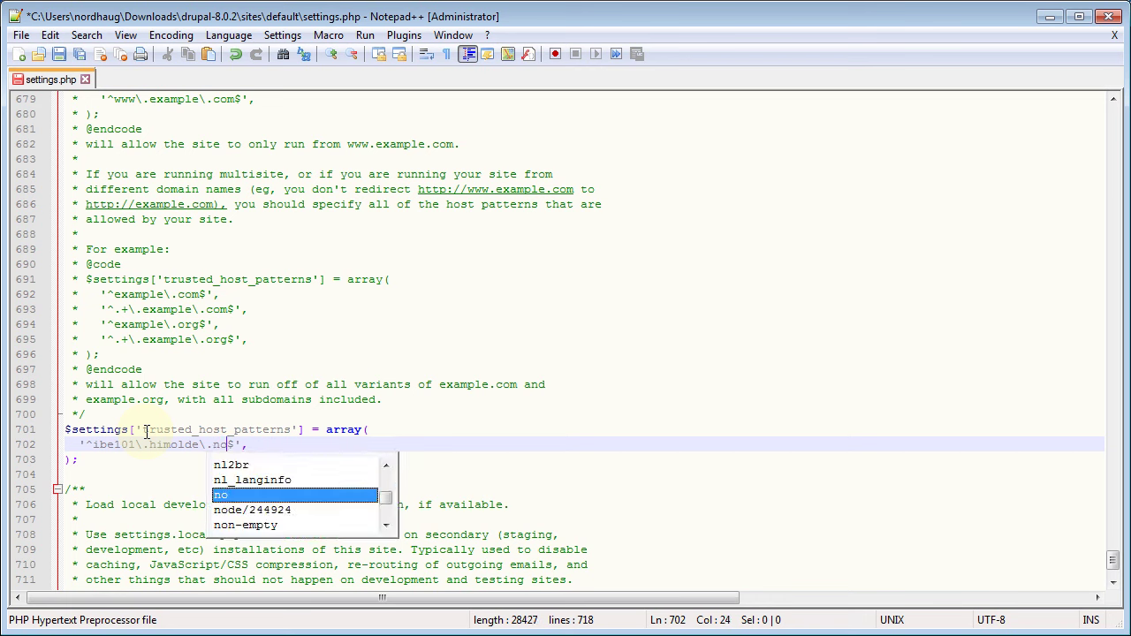
# Save settings.php and close Notepad++
pyautogui.hotkey('ctrl', 's')
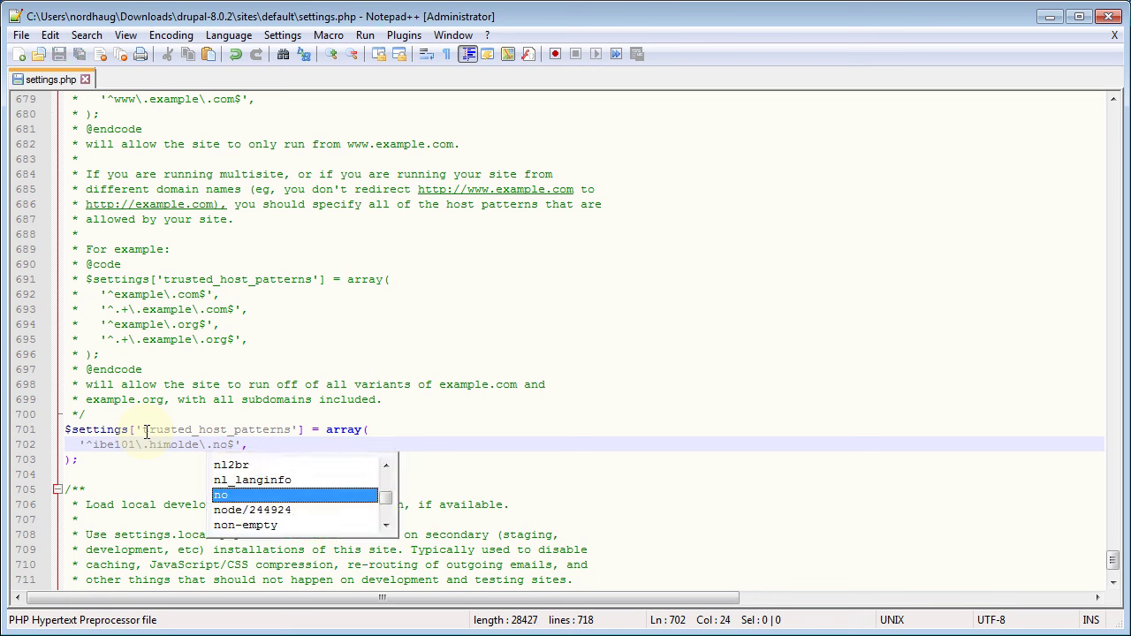
pyautogui.click(84, 79)
pyautogui.click(1104, 17)
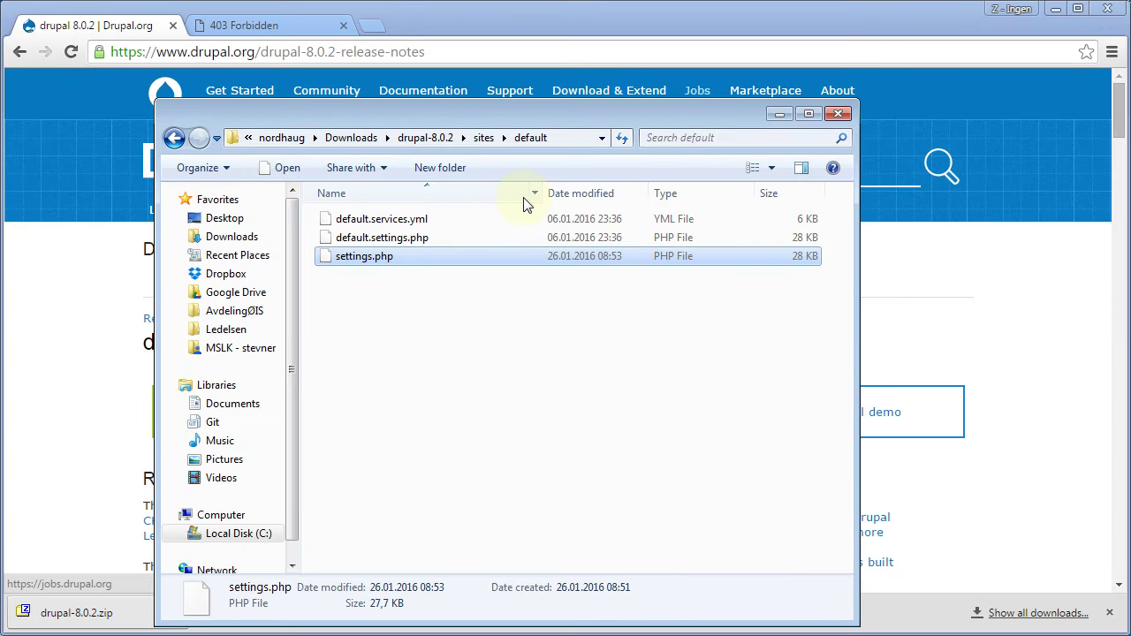
# Go up to the drupal-8.0.2 folder and open .htaccess in Notepad++
pyautogui.click(430, 141)
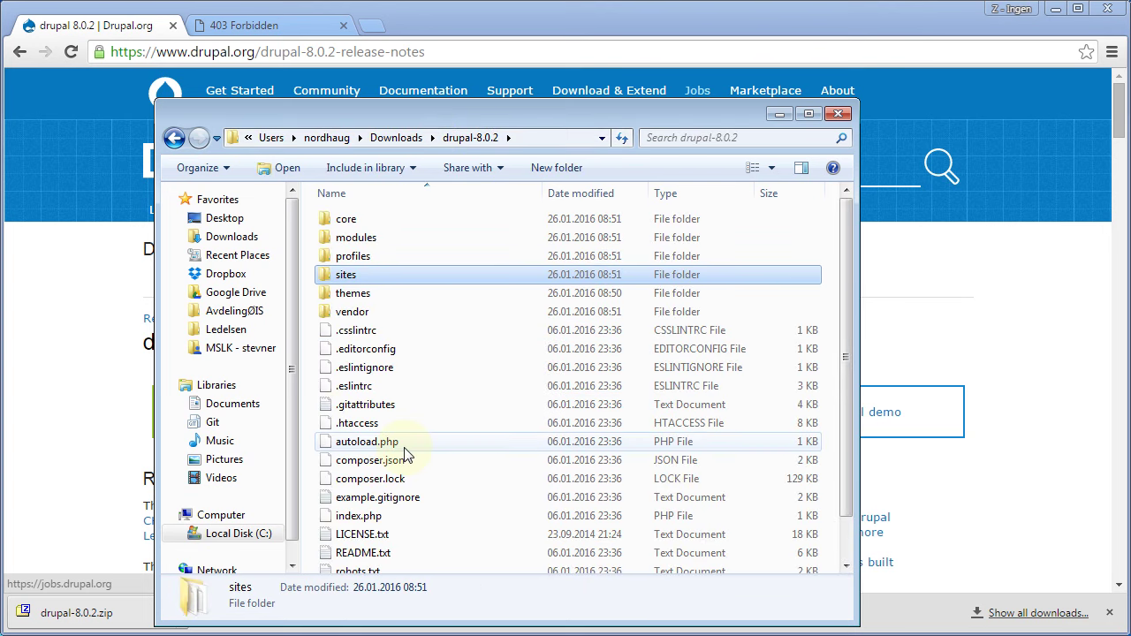
pyautogui.rightClick(346, 424)
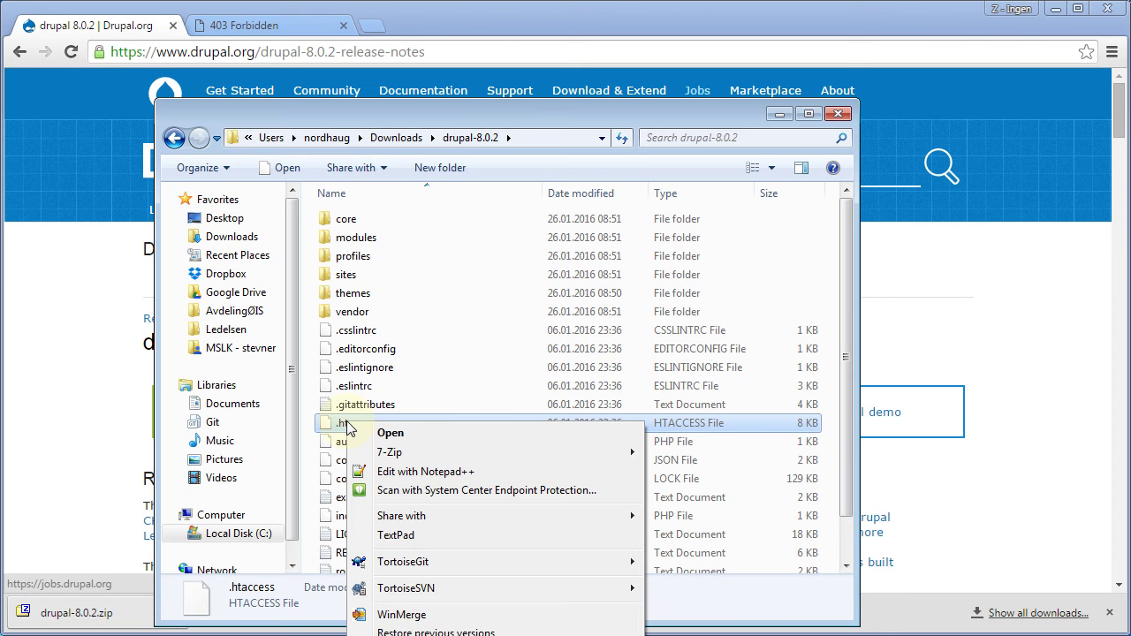
pyautogui.click(400, 473)
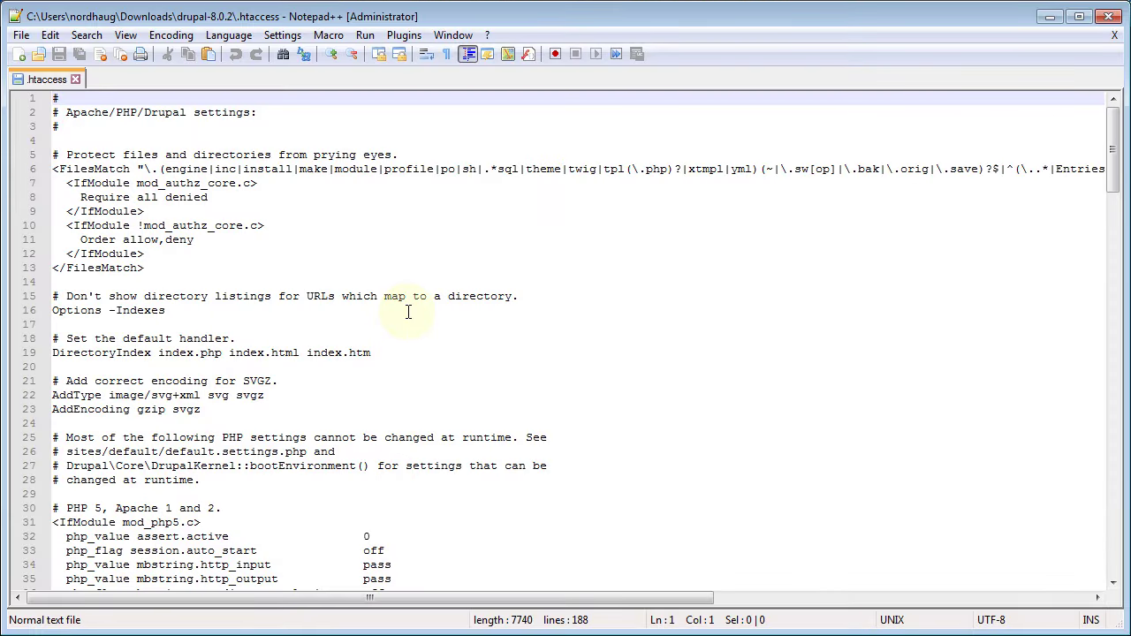
# Switch to the 403 Forbidden page in Chrome and place the cursor at the end of its address
pyautogui.hotkey('alt', 'Tab')
pyautogui.hotkey('alt', 'Tab')
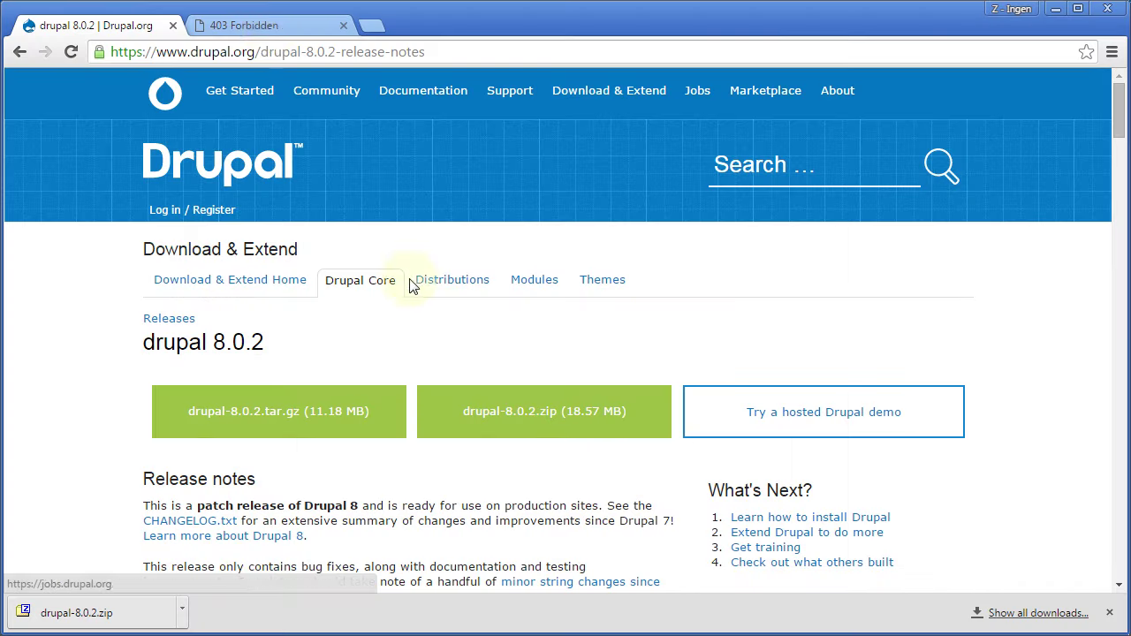
pyautogui.click(268, 29)
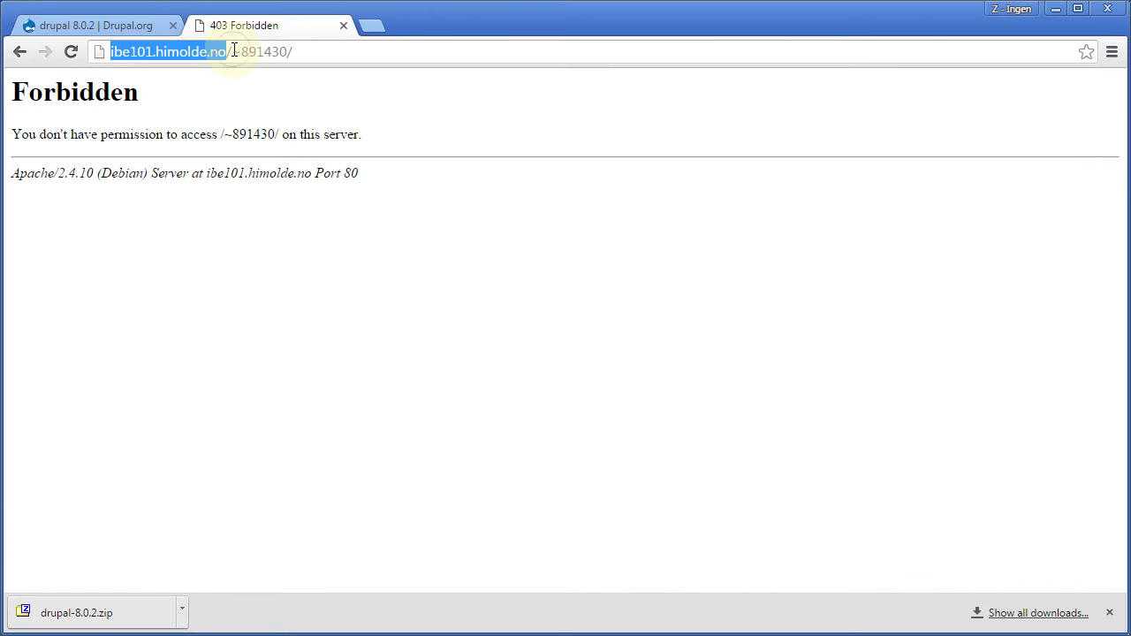
pyautogui.moveTo(233, 51); pyautogui.dragTo(300, 46)
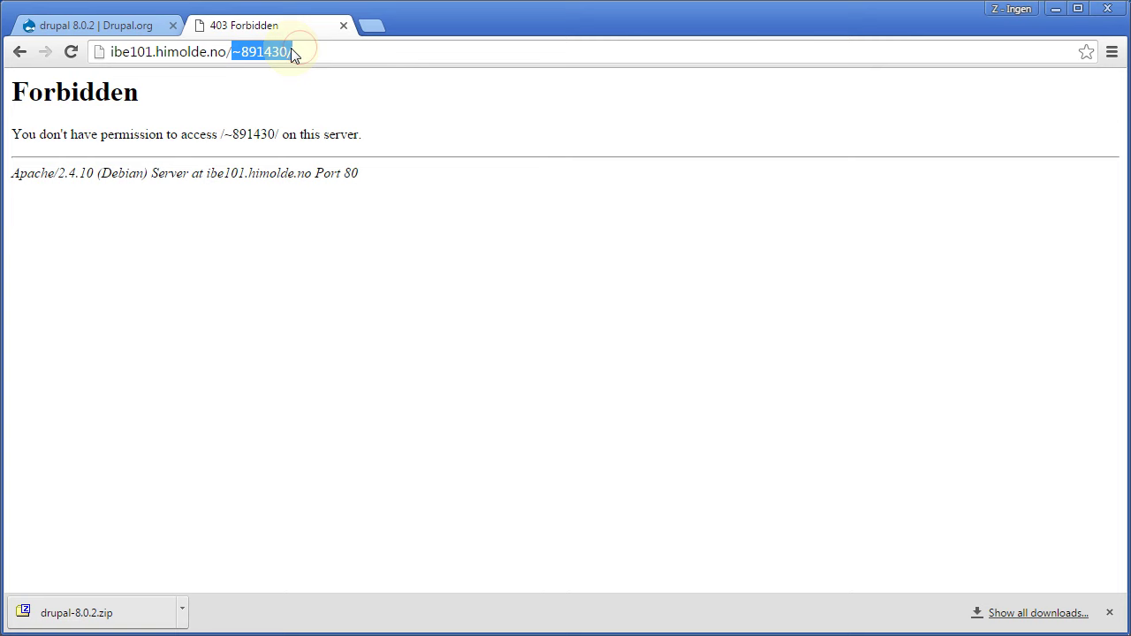
pyautogui.click(309, 51)
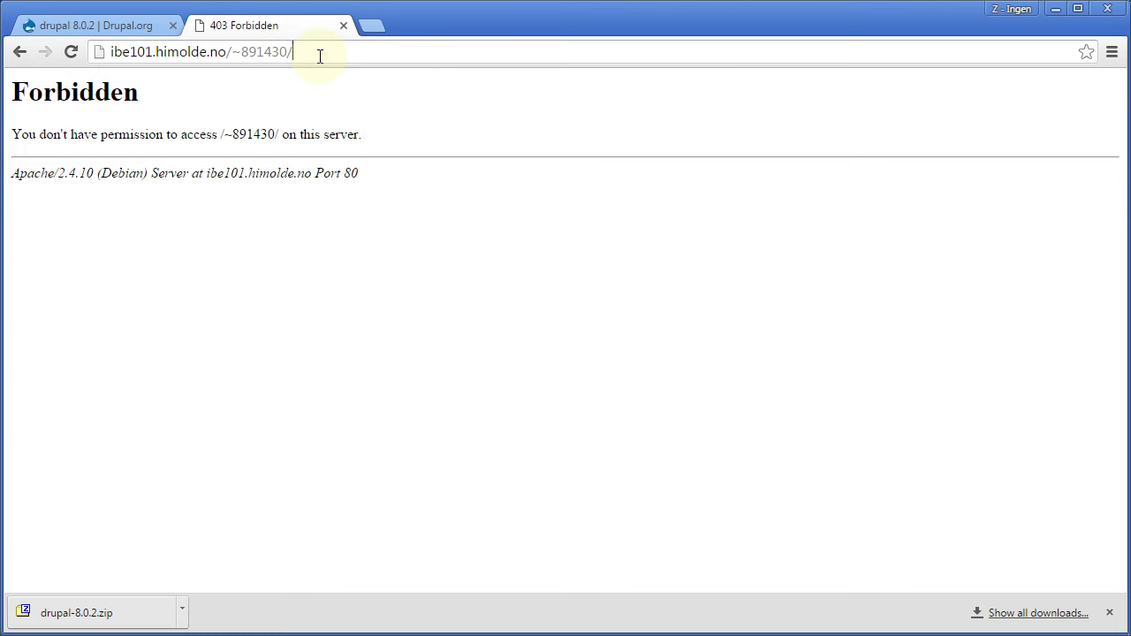
pyautogui.write('volleyball')
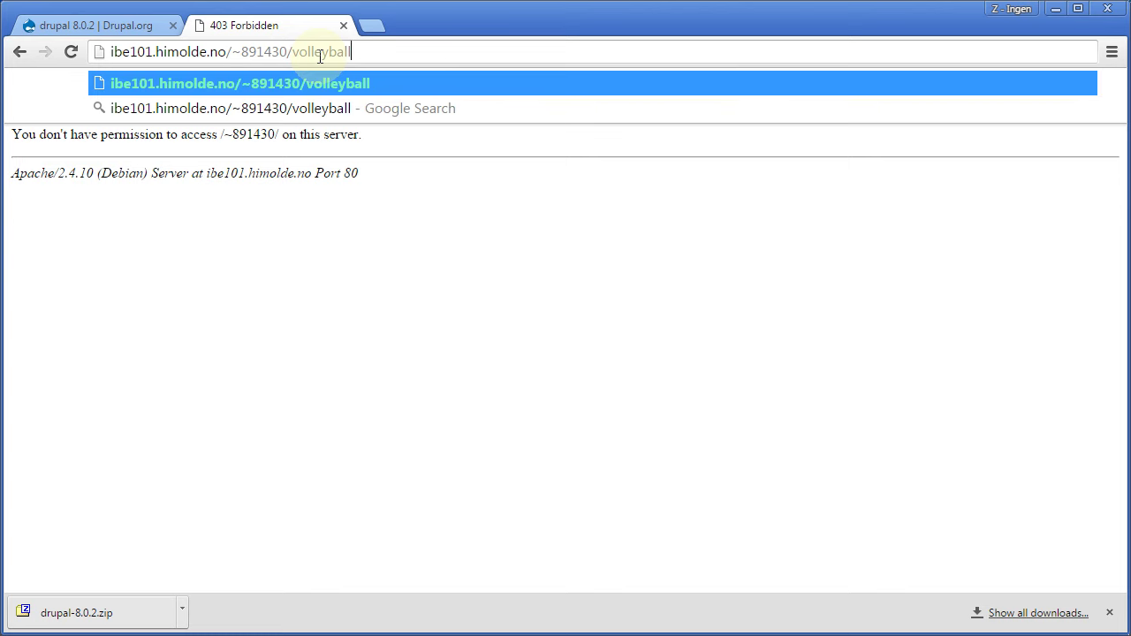
pyautogui.write('/')
pyautogui.hotkey('shift', 'Left')
pyautogui.hotkey('shift', 'Left')
pyautogui.hotkey('shift', 'Left')
pyautogui.hotkey('shift', 'Left')
pyautogui.hotkey('shift', 'Left')
pyautogui.hotkey('shift', 'Left')
pyautogui.hotkey('shift', 'Left')
pyautogui.hotkey('shift', 'Left')
pyautogui.hotkey('shift', 'Left')
pyautogui.hotkey('shift', 'Left')
pyautogui.hotkey('shift', 'Left')
pyautogui.hotkey('shift', 'Left')
pyautogui.hotkey('shift', 'Left')
pyautogui.hotkey('shift', 'Left')
pyautogui.hotkey('shift', 'Left')
pyautogui.hotkey('shift', 'Left')
pyautogui.hotkey('shift', 'Left')
pyautogui.hotkey('shift', 'Left')
pyautogui.hotkey('shift', 'Left')
pyautogui.hotkey('shift', 'Left')
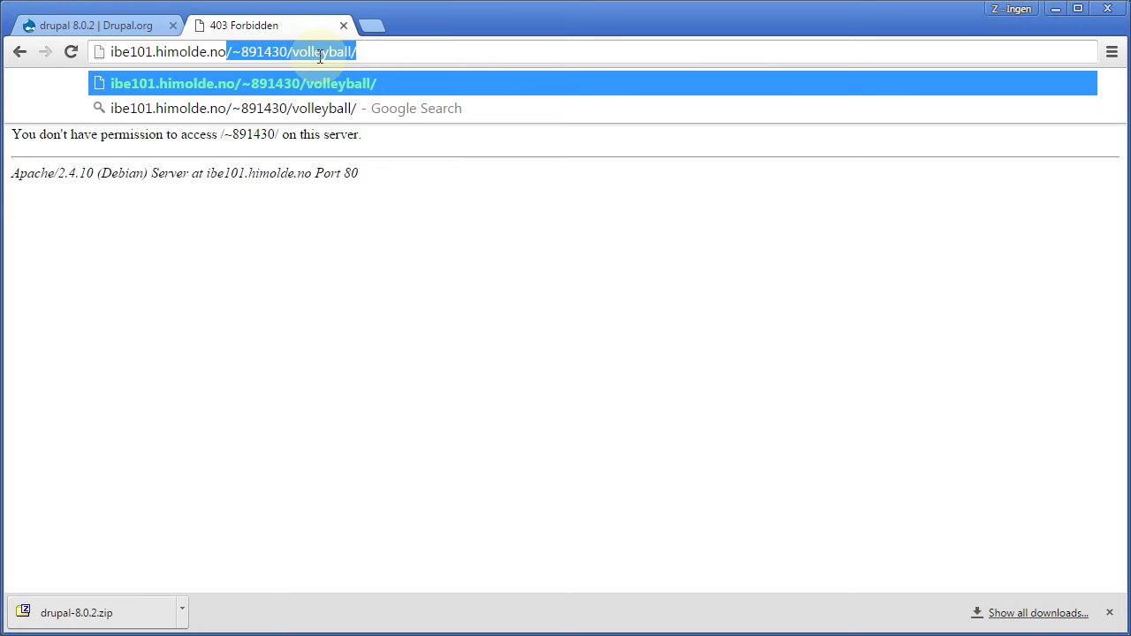
pyautogui.write('/')
pyautogui.press('BackSpace')
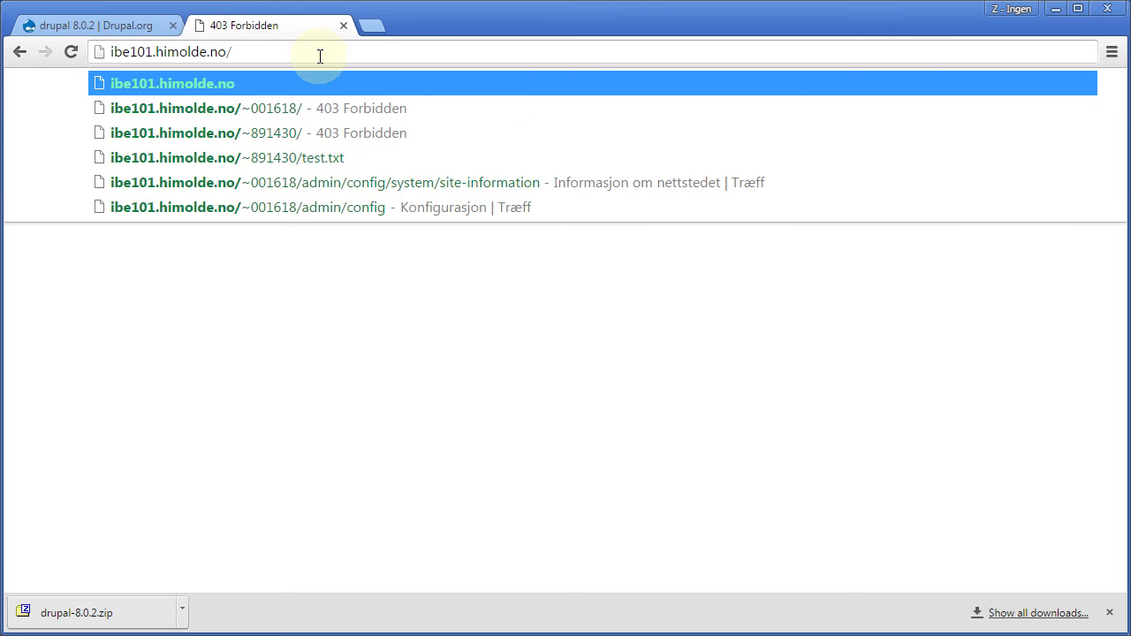
pyautogui.press('Escape')
pyautogui.click(320, 56)
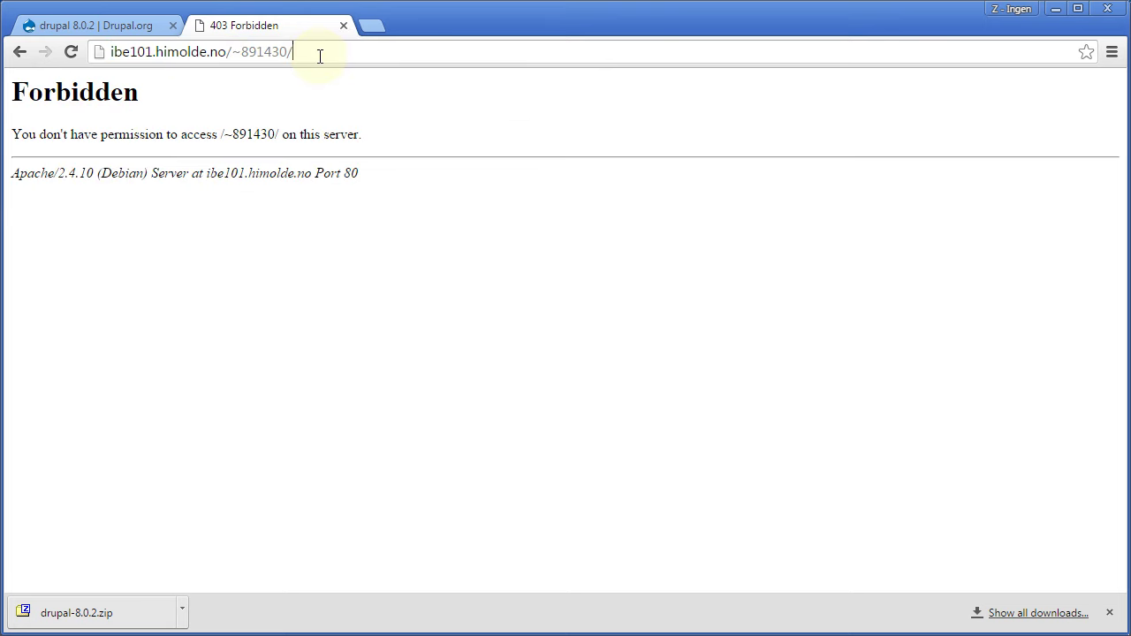
# Add volleyball to the end of the address, load it, and copy the path that follows the host name
pyautogui.write('volleyball')
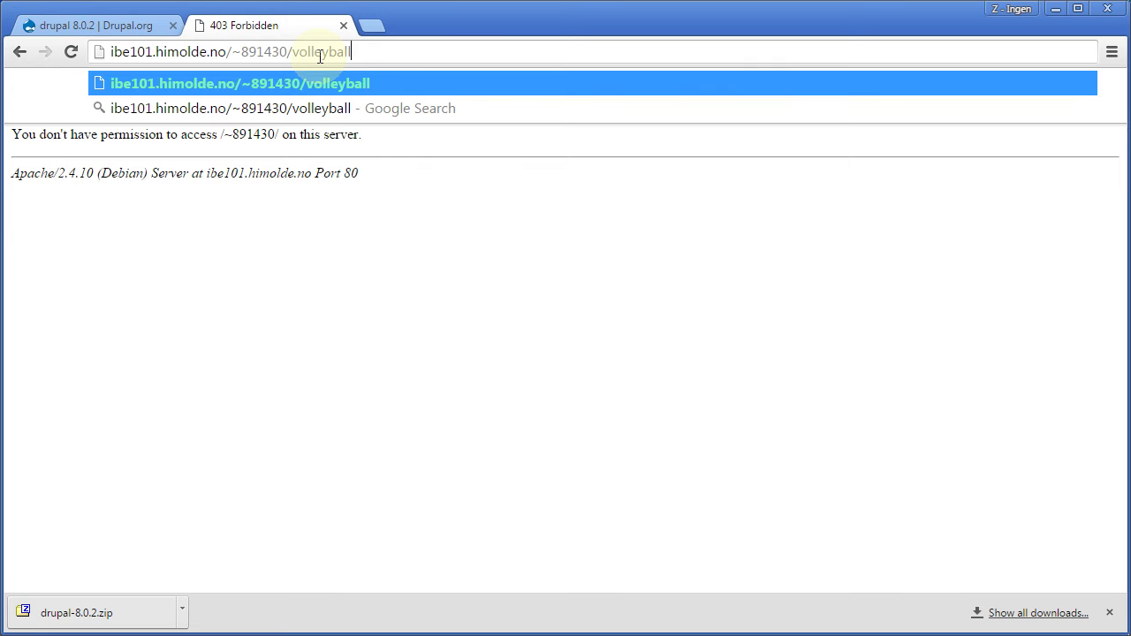
pyautogui.press('Return')
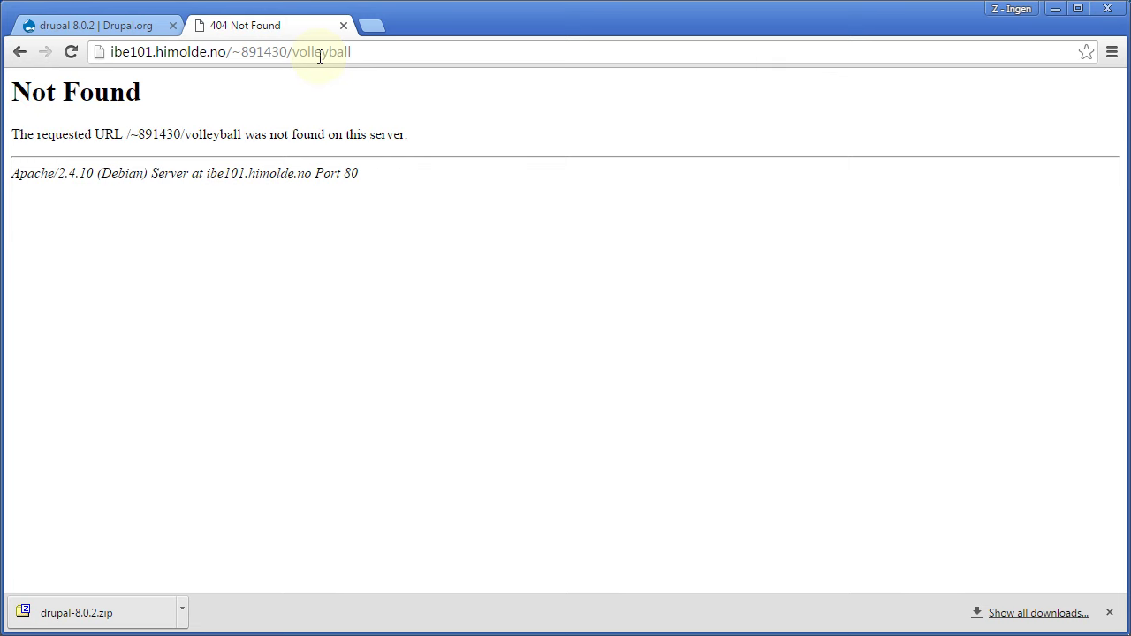
pyautogui.moveTo(226, 51); pyautogui.dragTo(369, 53)
pyautogui.hotkey('ctrl', 'c')
# Return to .htaccess in Notepad++ from the drupal-8.0.2 folder and search it for "base"
pyautogui.hotkey('alt', 'Tab')
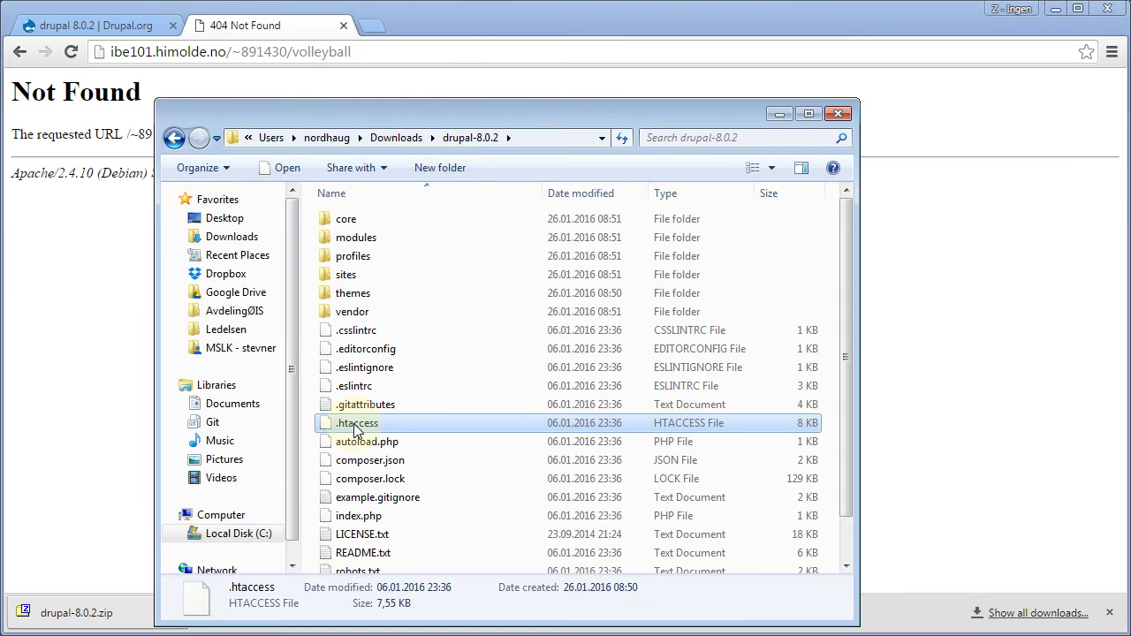
pyautogui.rightClick(356, 427)
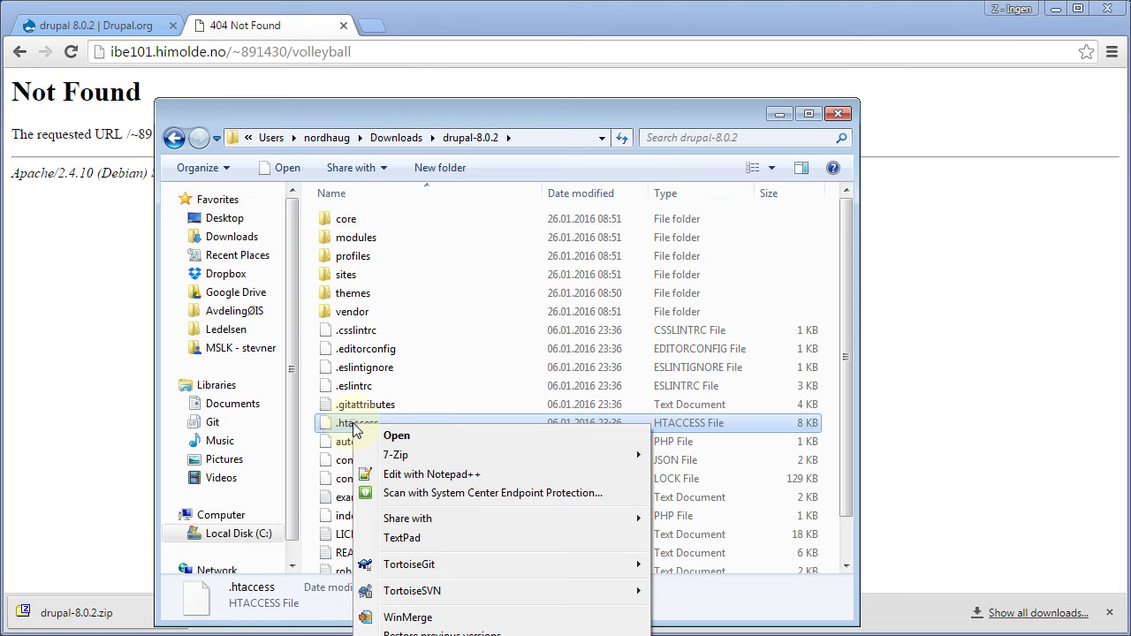
pyautogui.click(426, 473)
pyautogui.hotkey('ctrl', 'f')
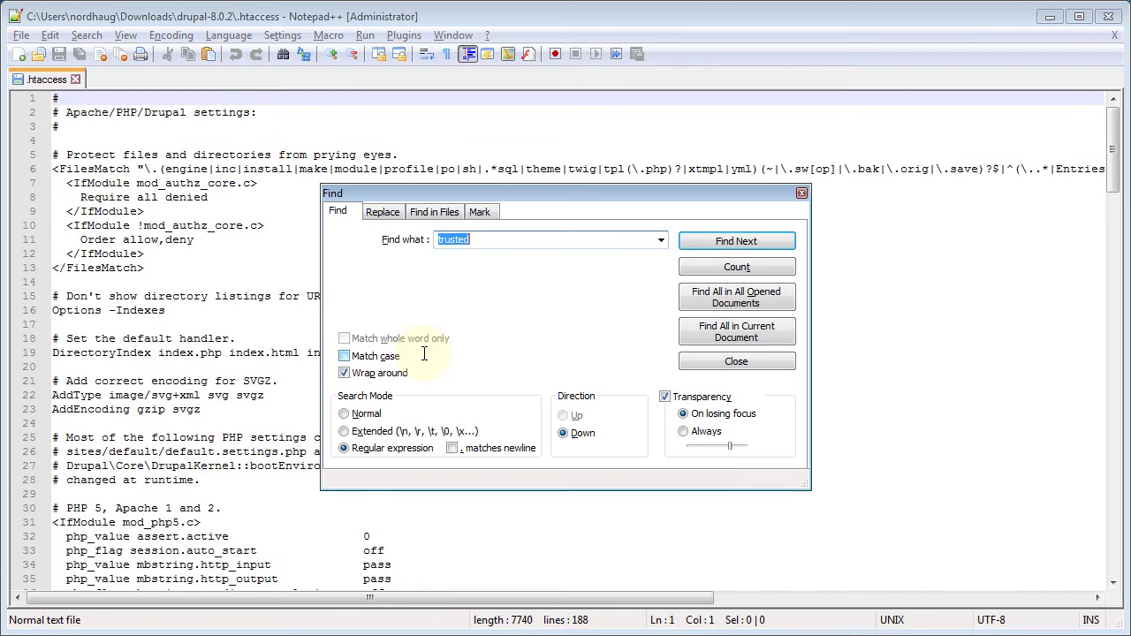
pyautogui.write('base')
pyautogui.press('Return')
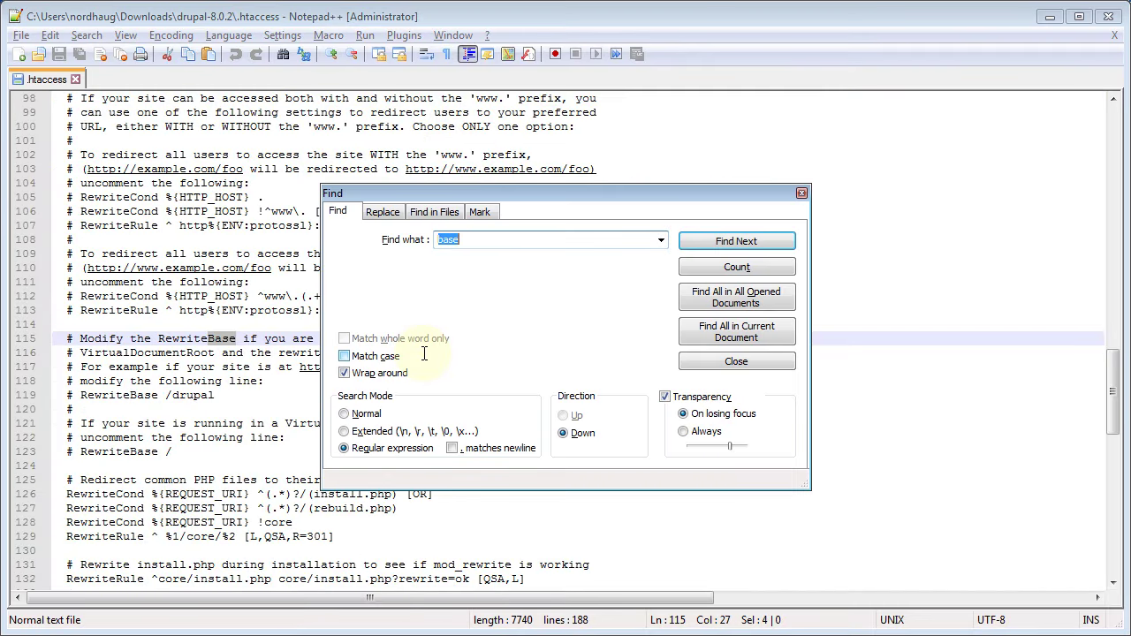
pyautogui.click(714, 363)
# Uncomment the RewriteBase /drupal line on line 119
pyautogui.click(92, 395)
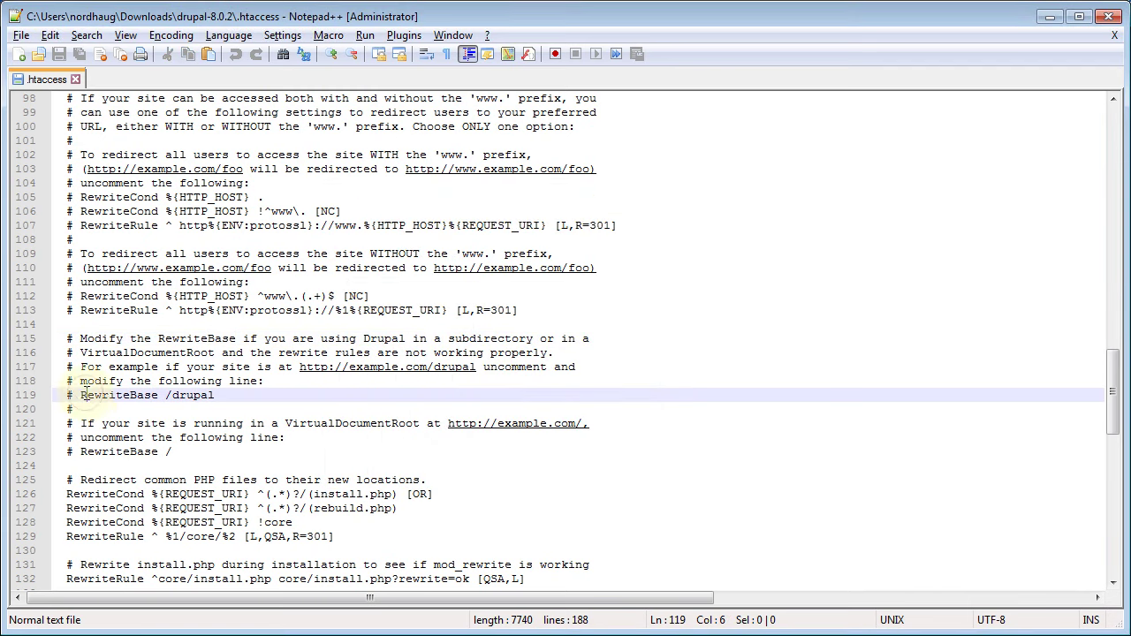
pyautogui.press('Home')
pyautogui.press('Delete')
pyautogui.press('Delete')
pyautogui.press('End')
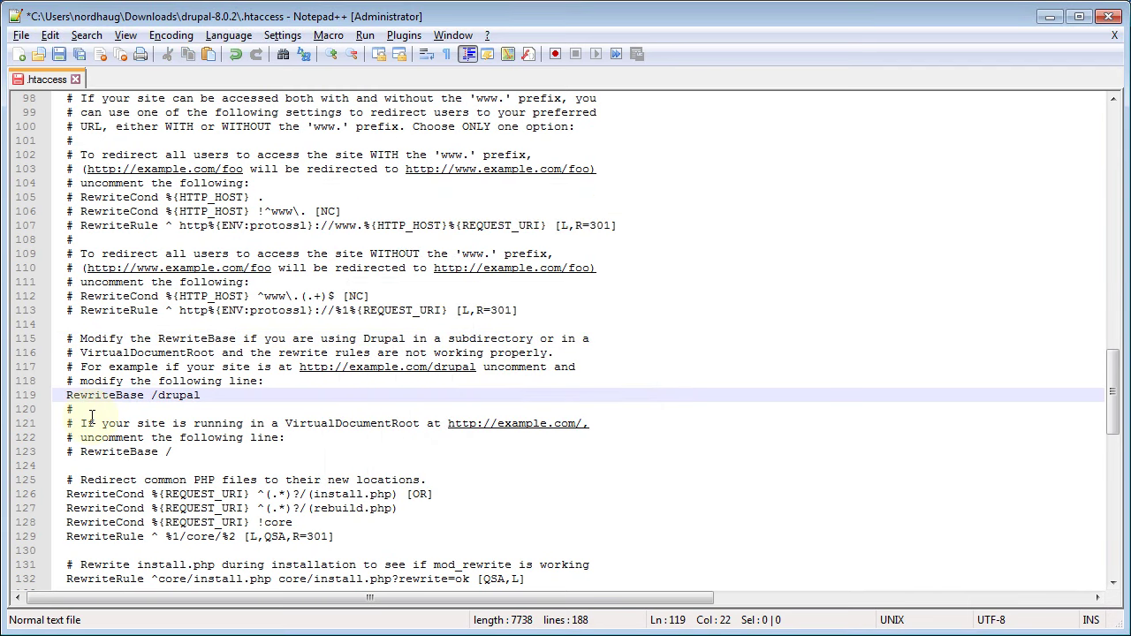
# Replace /drupal in the RewriteBase line with the copied user directory path ending in volleyball, and add a trailing slash
pyautogui.hotkey('shift', 'Left')
pyautogui.hotkey('shift', 'Left')
pyautogui.hotkey('shift', 'Left')
pyautogui.hotkey('shift', 'Left')
pyautogui.hotkey('shift', 'Left')
pyautogui.hotkey('shift', 'Left')
pyautogui.hotkey('ctrl', 'v')
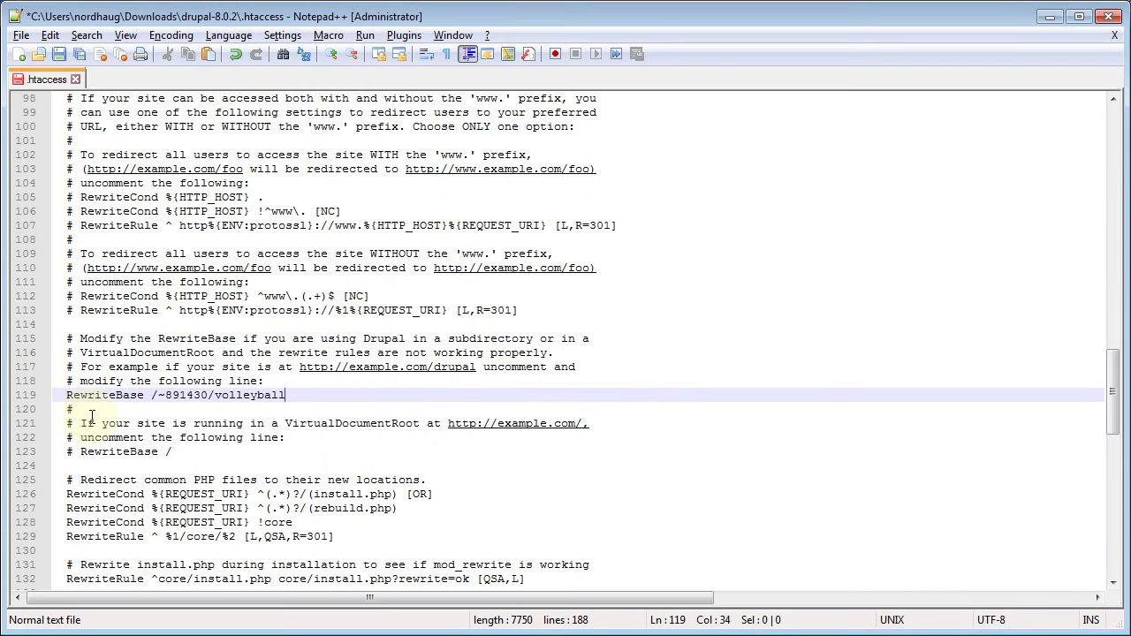
pyautogui.write('/')
# Save .htaccess, then close Notepad++ and the drupal-8.0.2 folder window
pyautogui.hotkey('ctrl', 's')
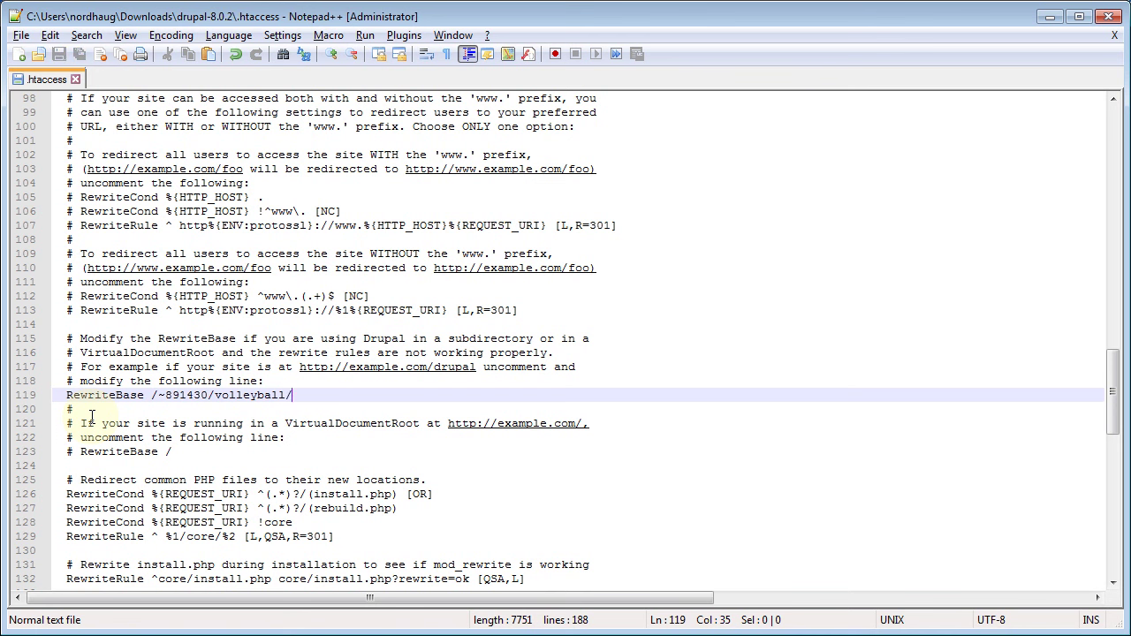
pyautogui.click(1108, 16)
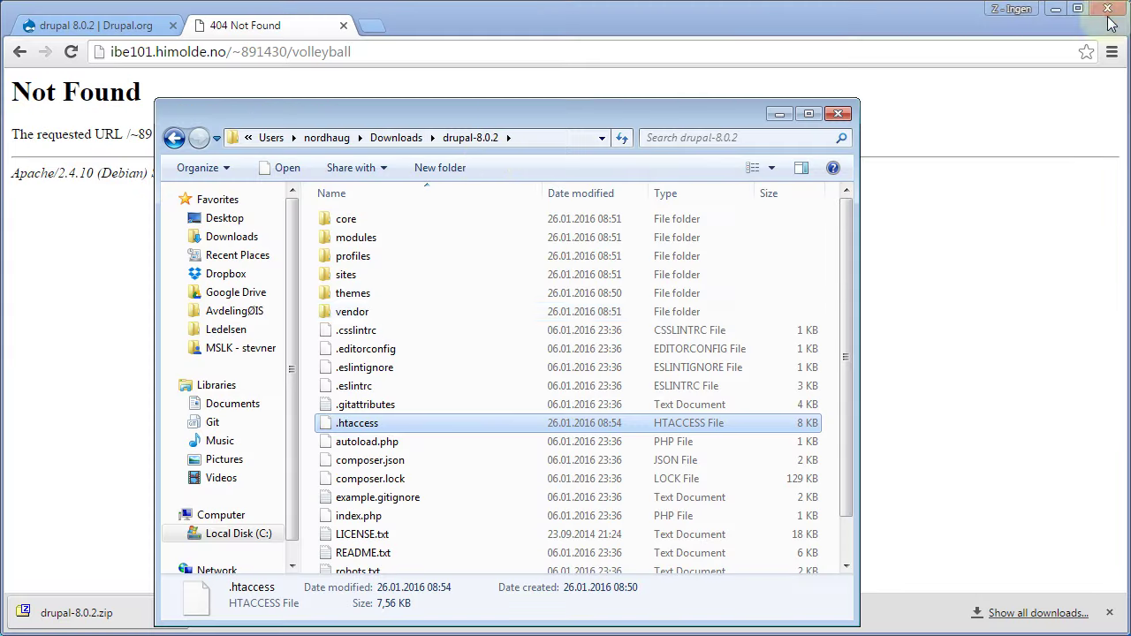
pyautogui.click(841, 115)
# Launch FileZilla and open its Site Manager
pyautogui.press('super')
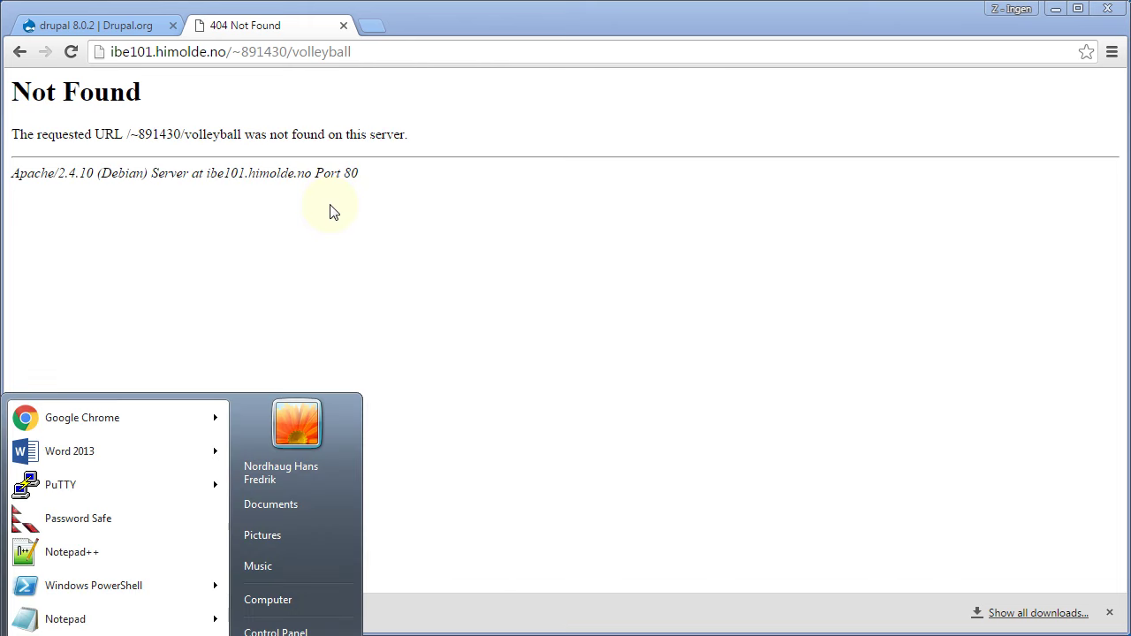
pyautogui.write('file')
pyautogui.press('Return')
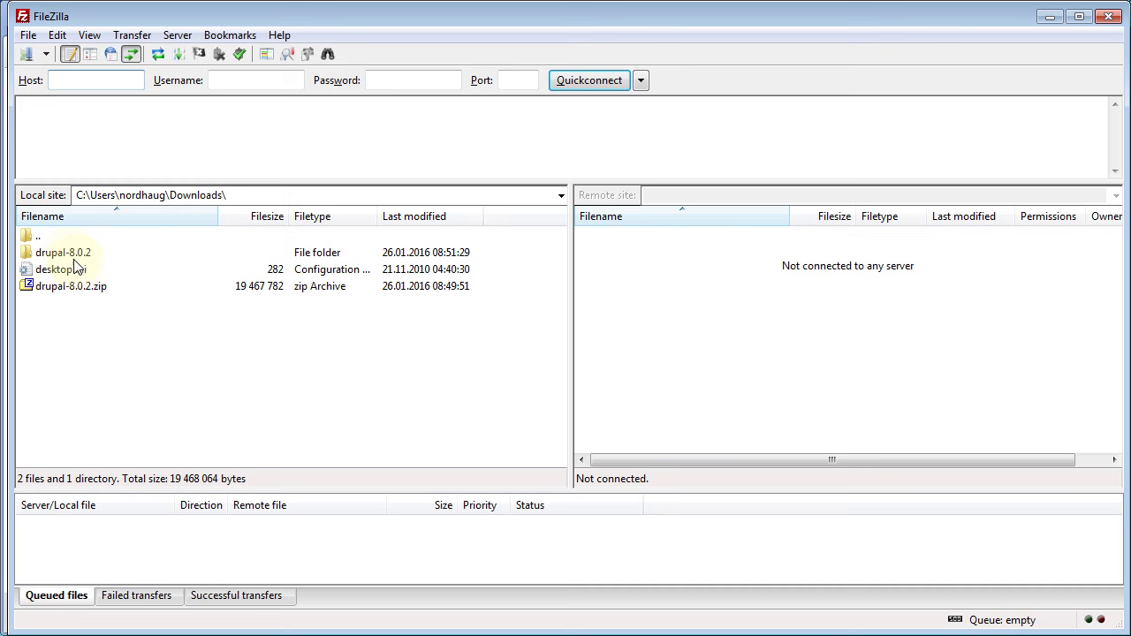
pyautogui.hotkey('ctrl', 's')
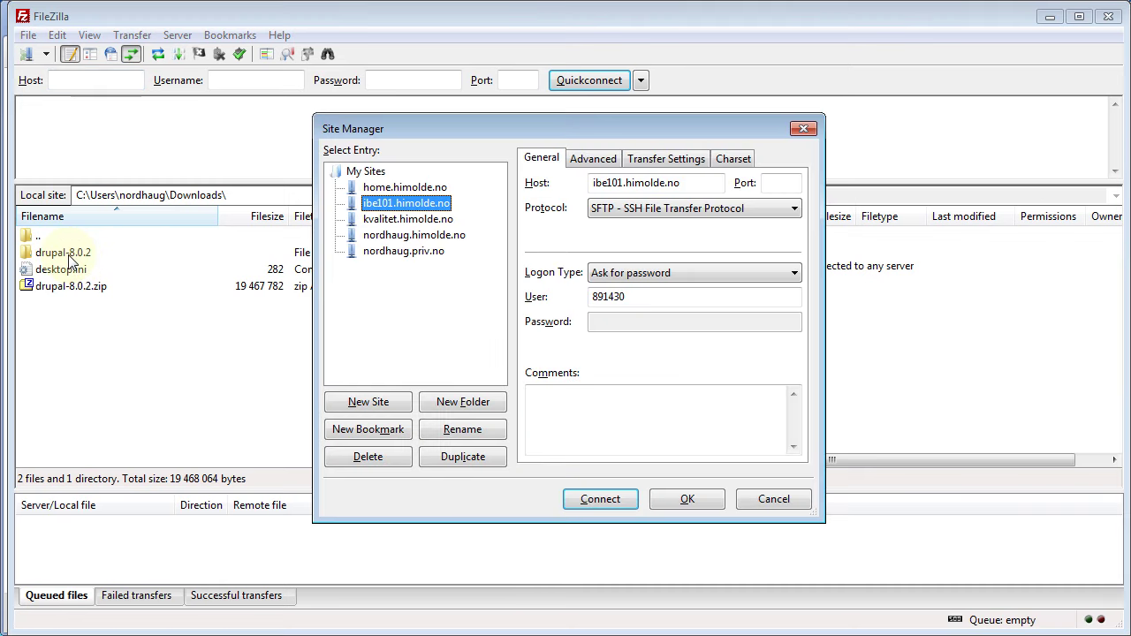
# Connect to the saved ibe101.himolde.no site, entering the account password
pyautogui.doubleClick(399, 206)
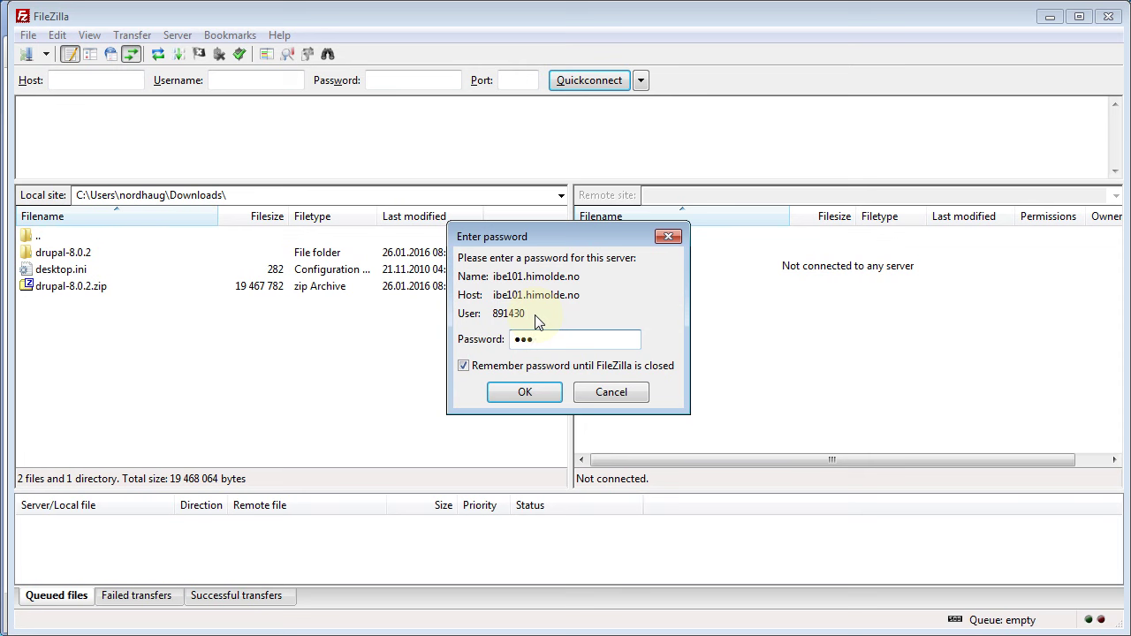
pyautogui.press('Return')
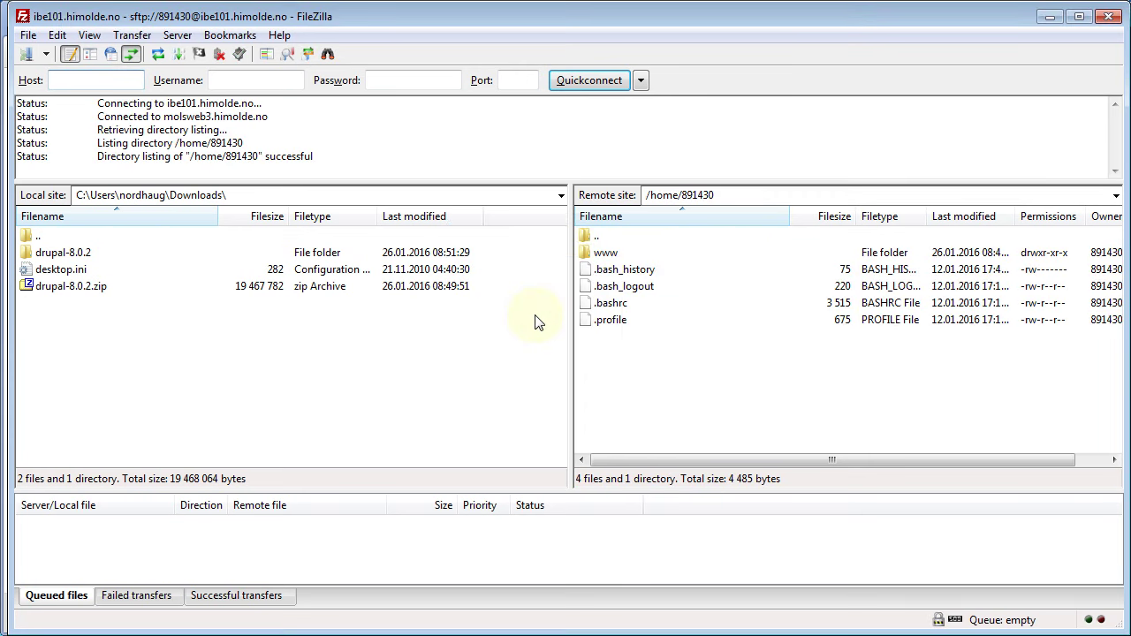
# Upload the local drupal-8.0.2 folder into the server's www directory
pyautogui.doubleClick(607, 251)
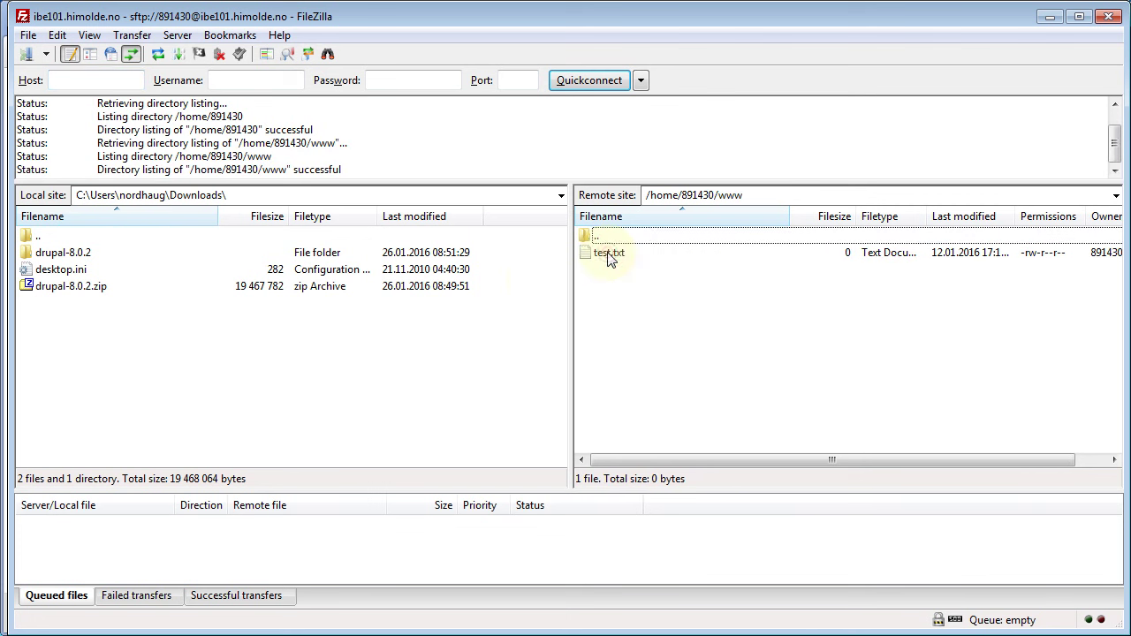
pyautogui.click(62, 255)
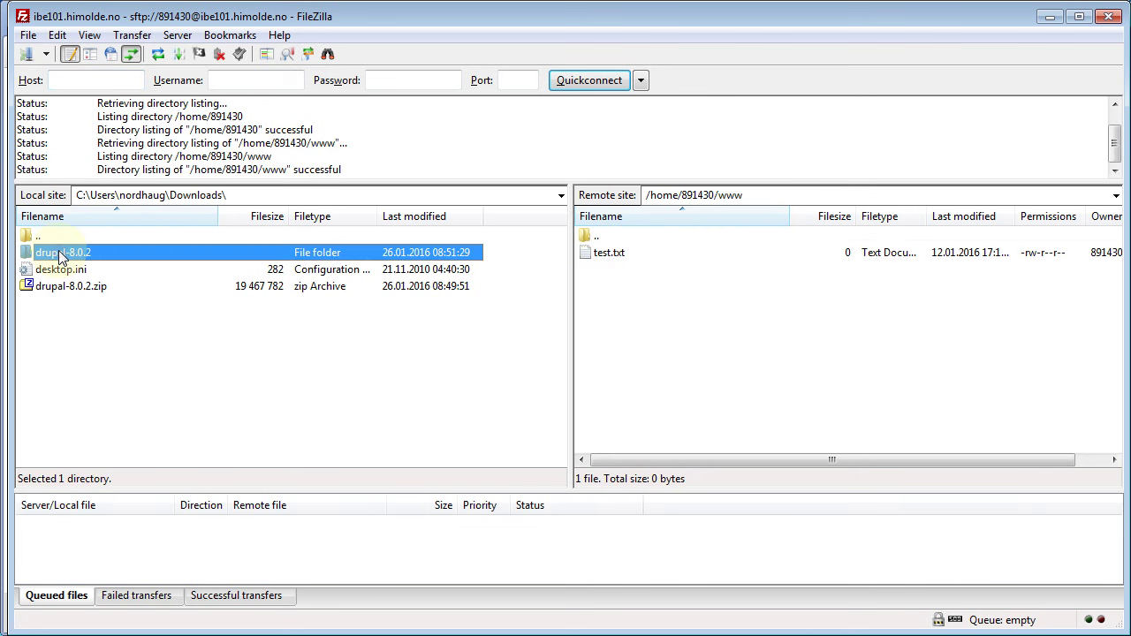
pyautogui.moveTo(62, 255); pyautogui.dragTo(663, 310)
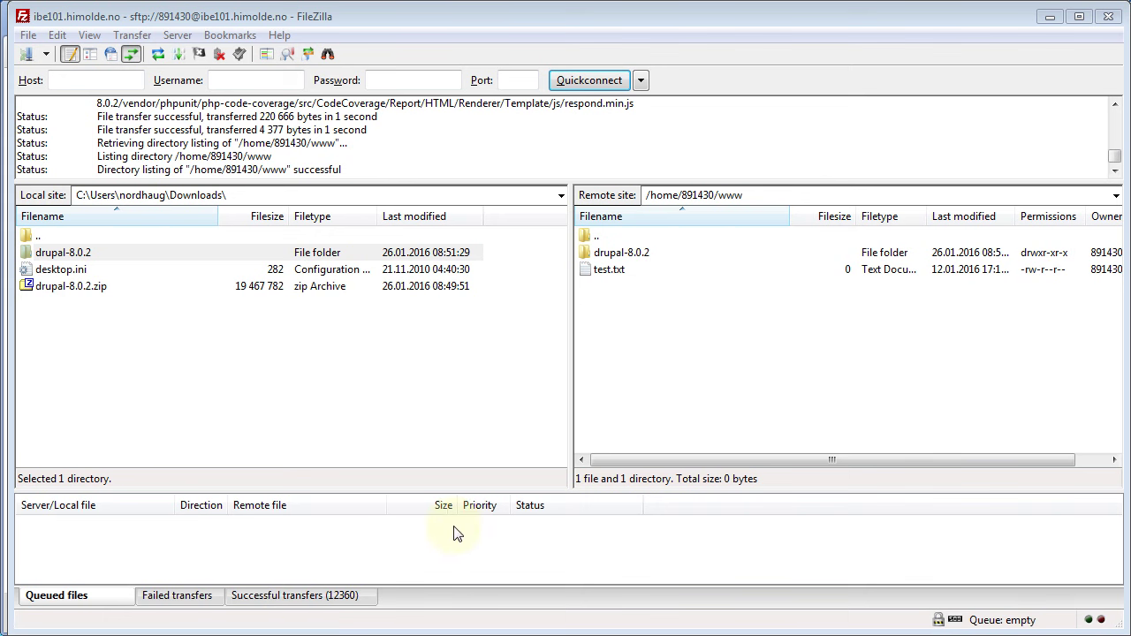
# Rename the uploaded drupal-8.0.2 folder on the server to volleyball
pyautogui.hotkey('alt', 'Tab')
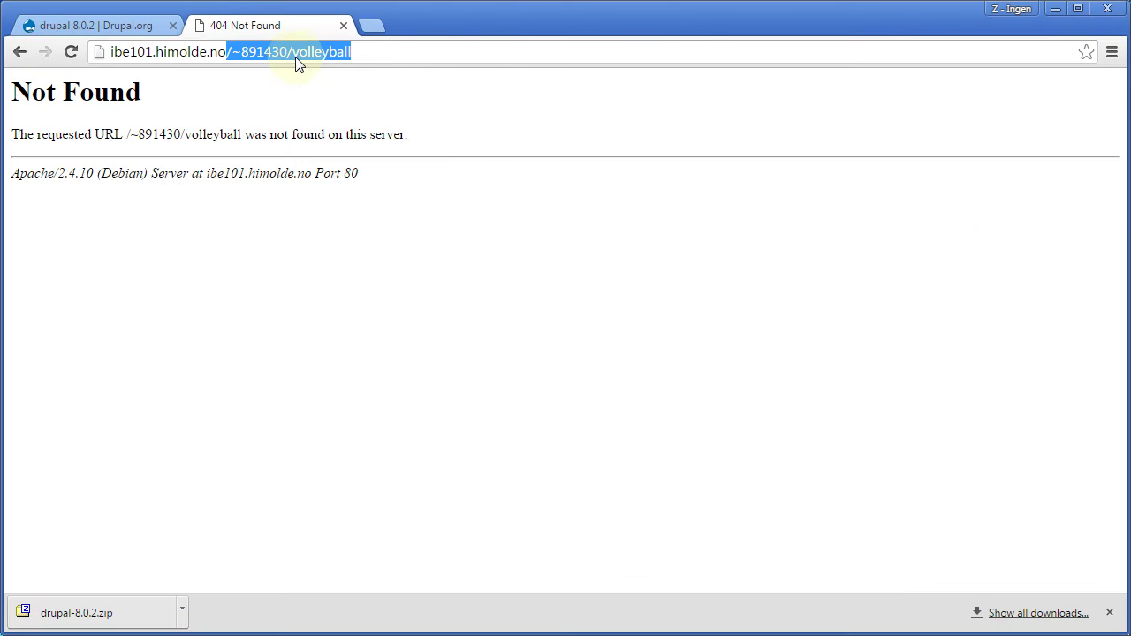
pyautogui.hotkey('alt', 'Tab')
pyautogui.press('Tab')
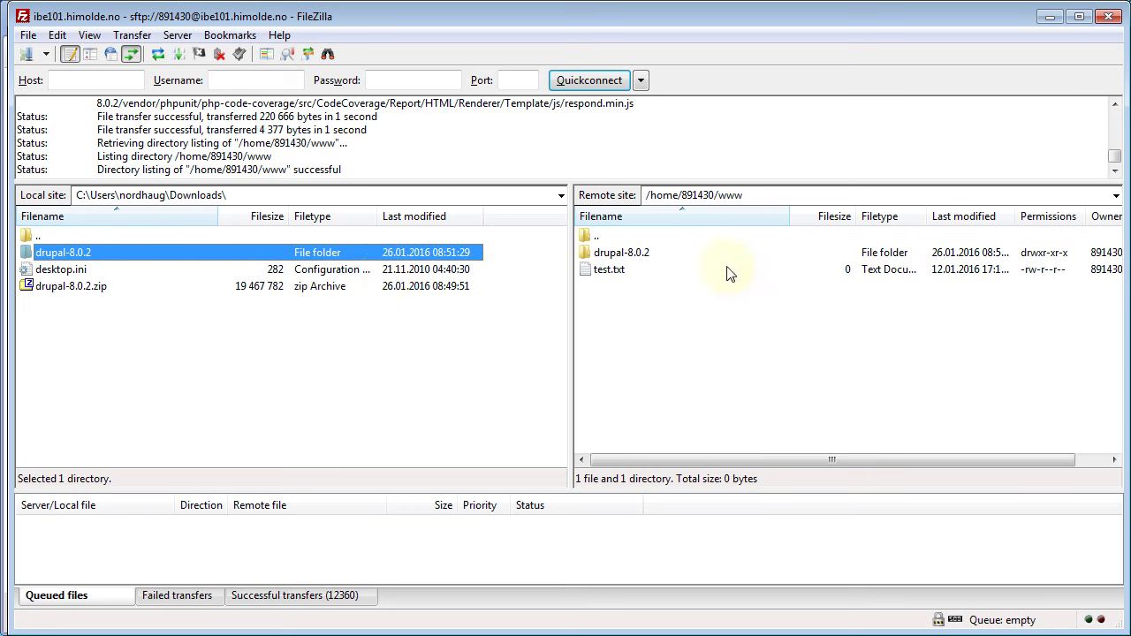
pyautogui.click(641, 258)
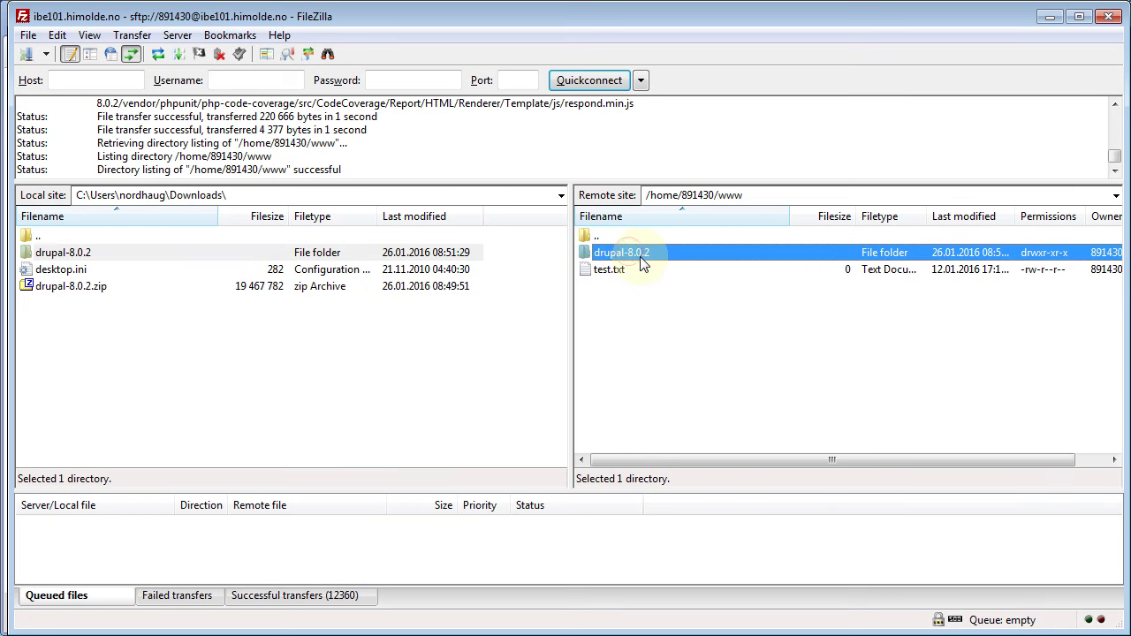
pyautogui.click(642, 261)
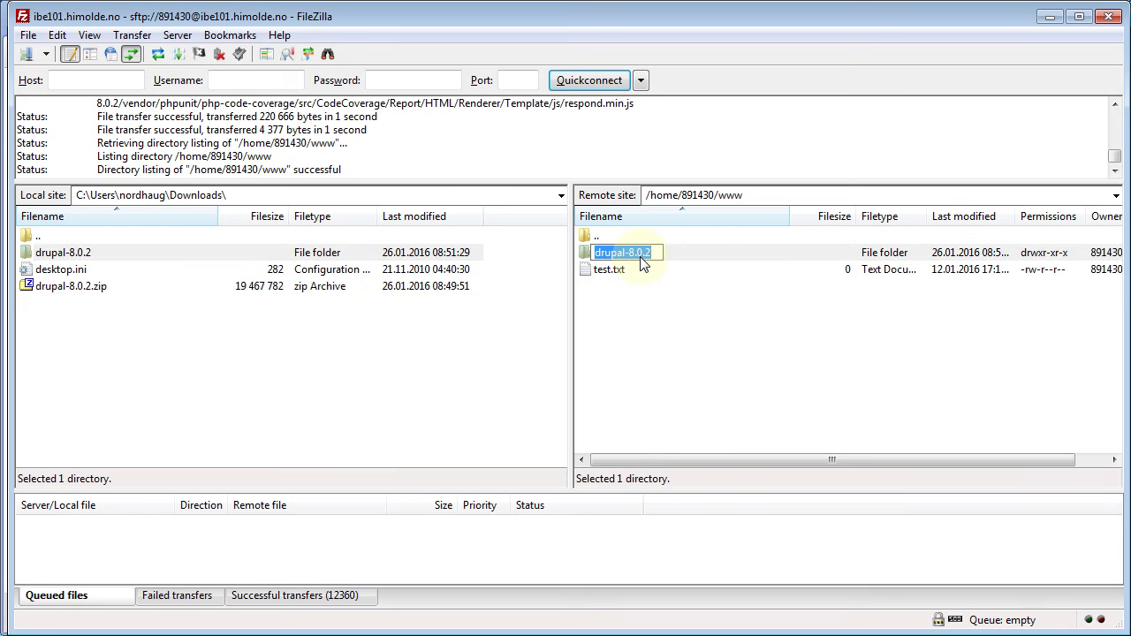
pyautogui.write('volleyball')
pyautogui.press('Return')
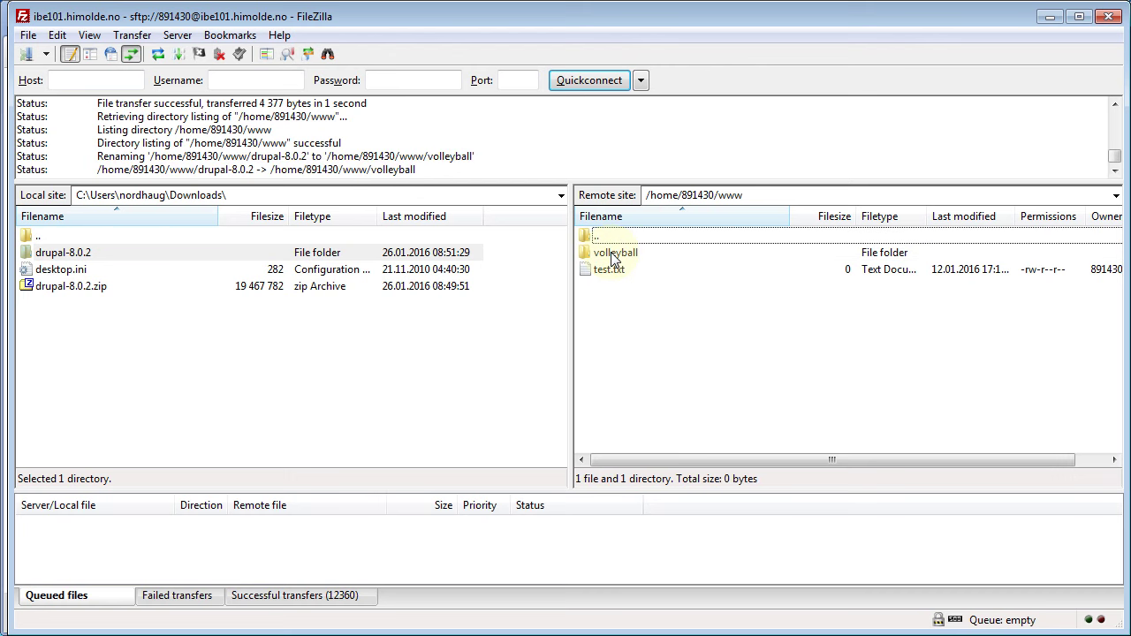
# Switch to Chrome and load the site's volleyball address to start the Drupal installer
pyautogui.hotkey('alt', 'Tab')
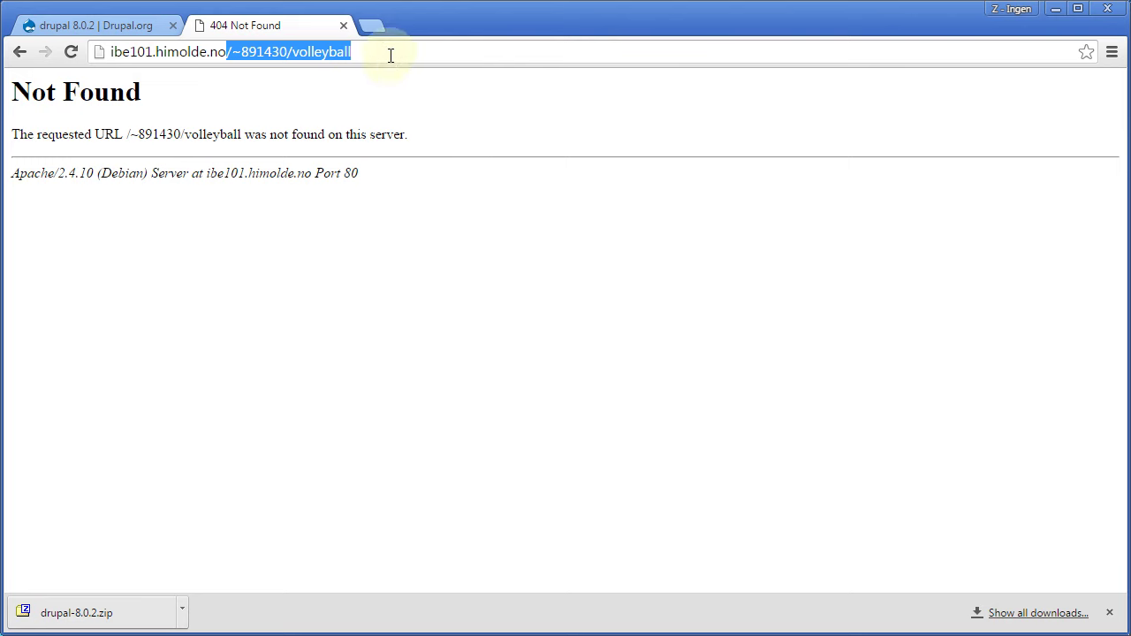
pyautogui.click(390, 52)
pyautogui.press('Return')
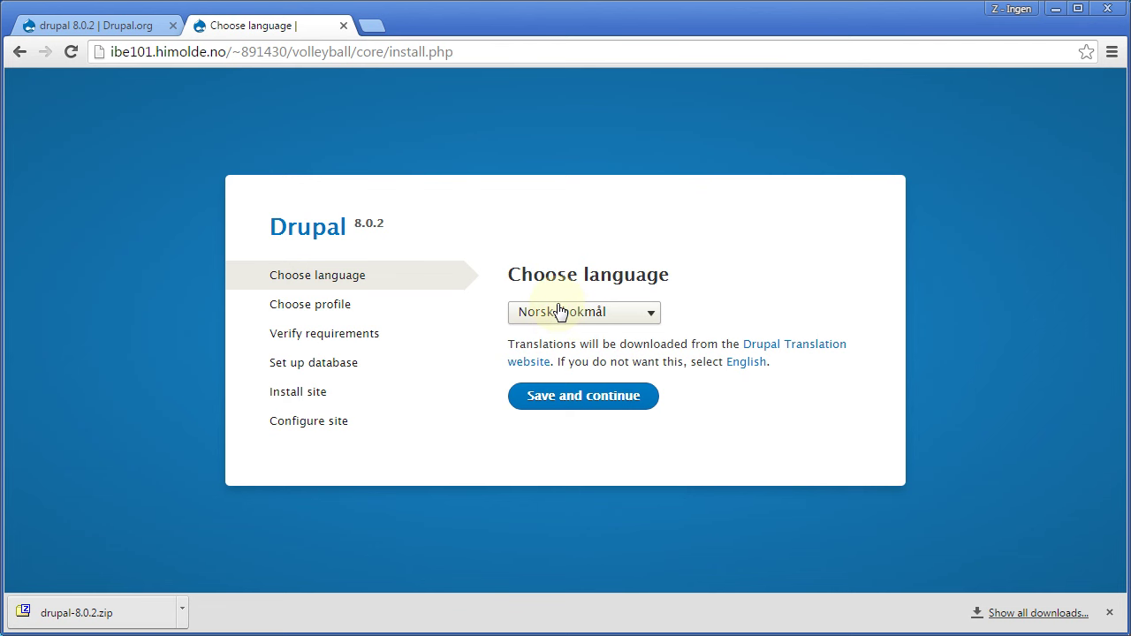
# Switch to FileZilla and open the volleyball/sites/default folder on the server
pyautogui.hotkey('alt', 'Tab')
pyautogui.doubleClick(615, 255)
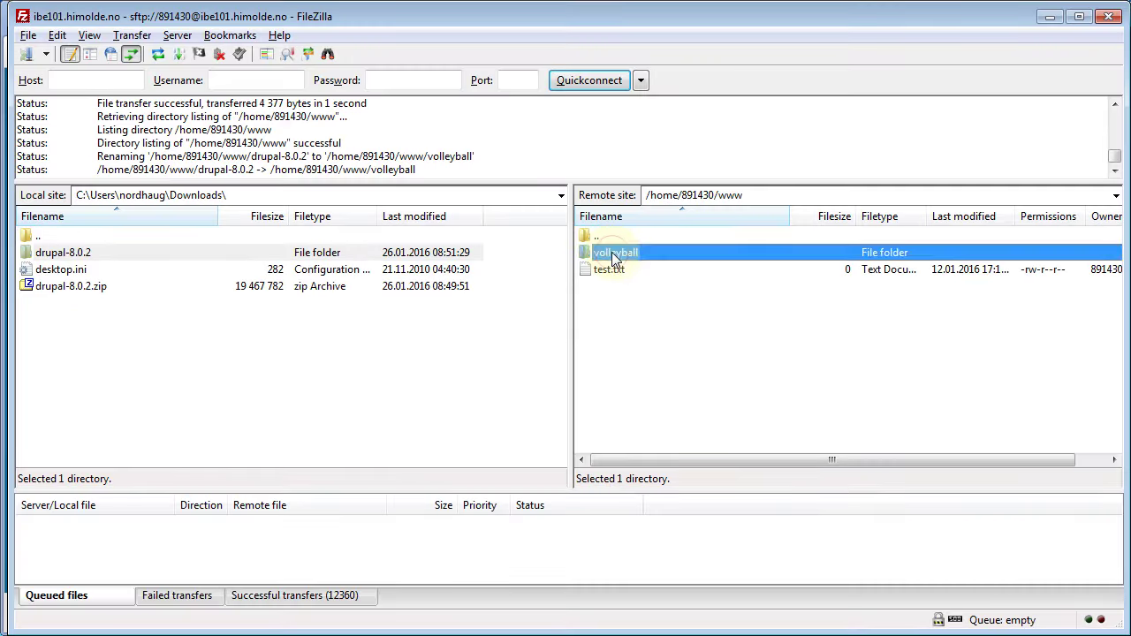
pyautogui.click(611, 305)
pyautogui.doubleClick(610, 305)
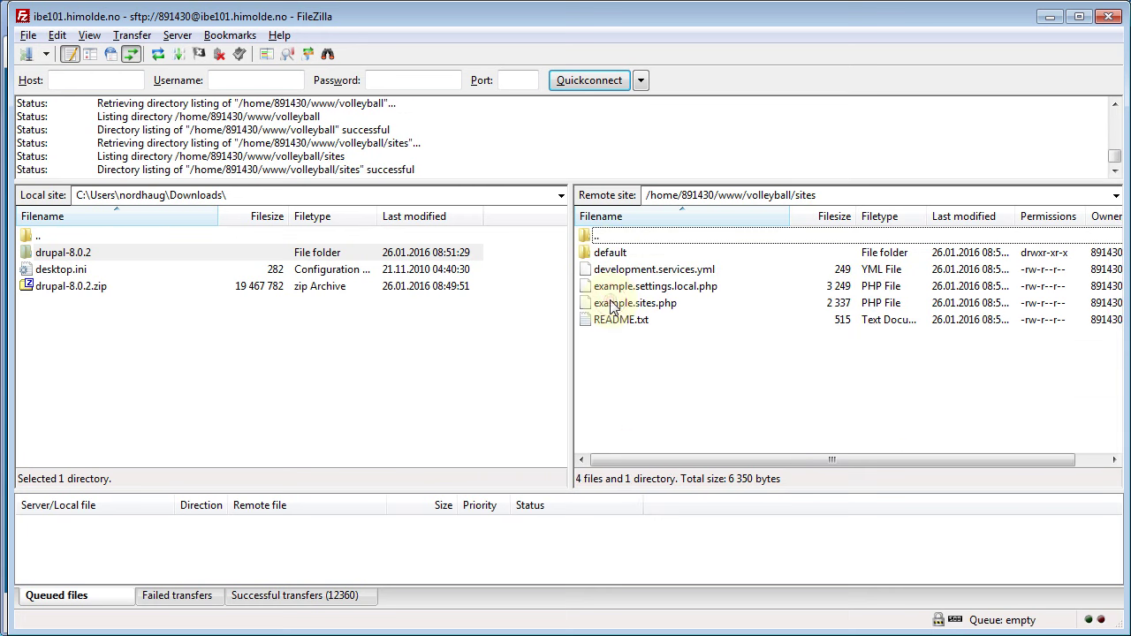
pyautogui.click(614, 255)
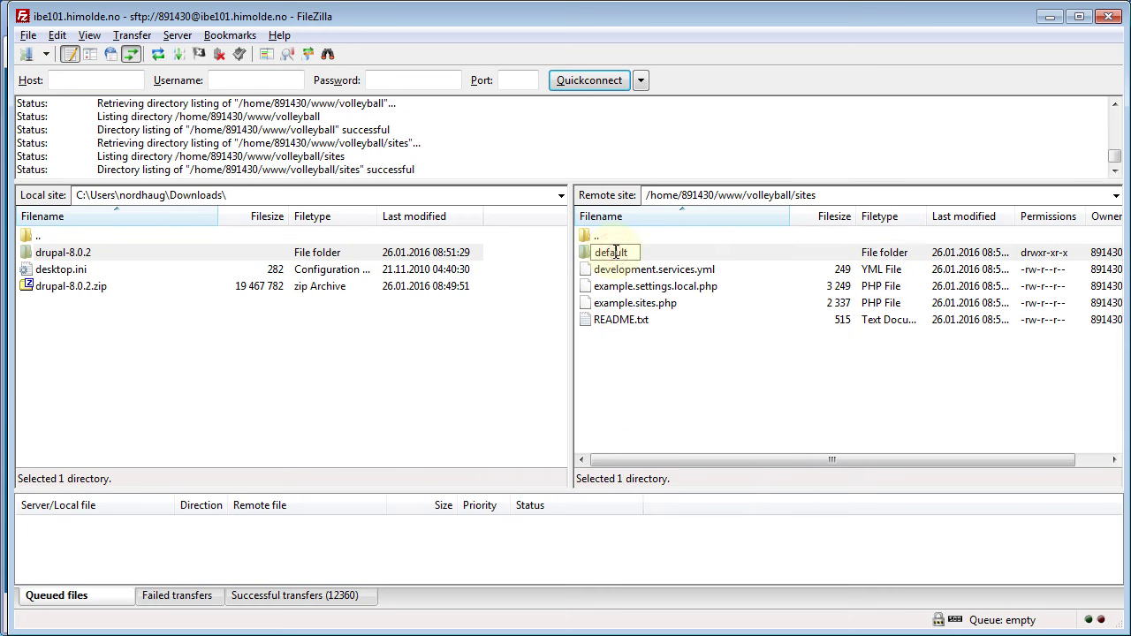
pyautogui.doubleClick(610, 254)
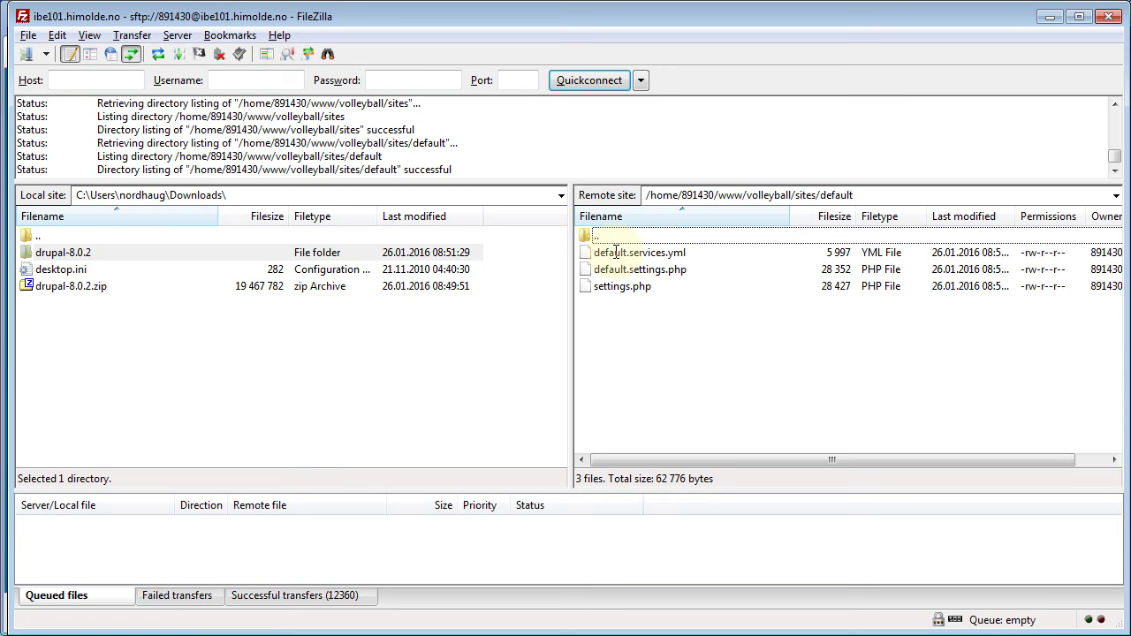
# Create a directory named files inside the remote default folder and refresh the listing
pyautogui.rightClick(631, 327)
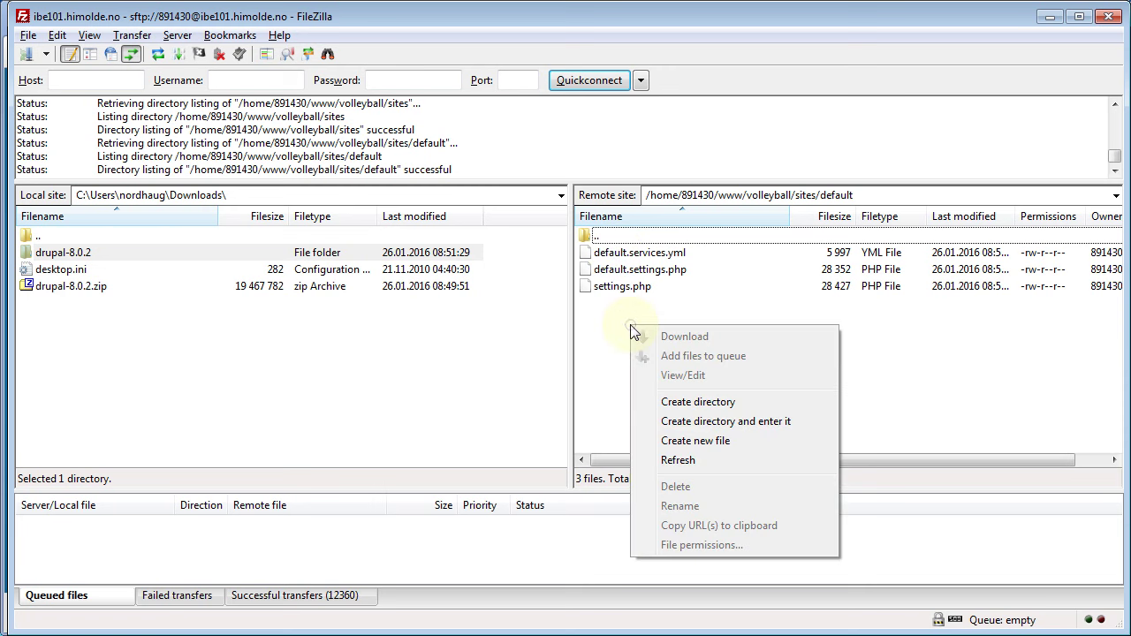
pyautogui.click(697, 402)
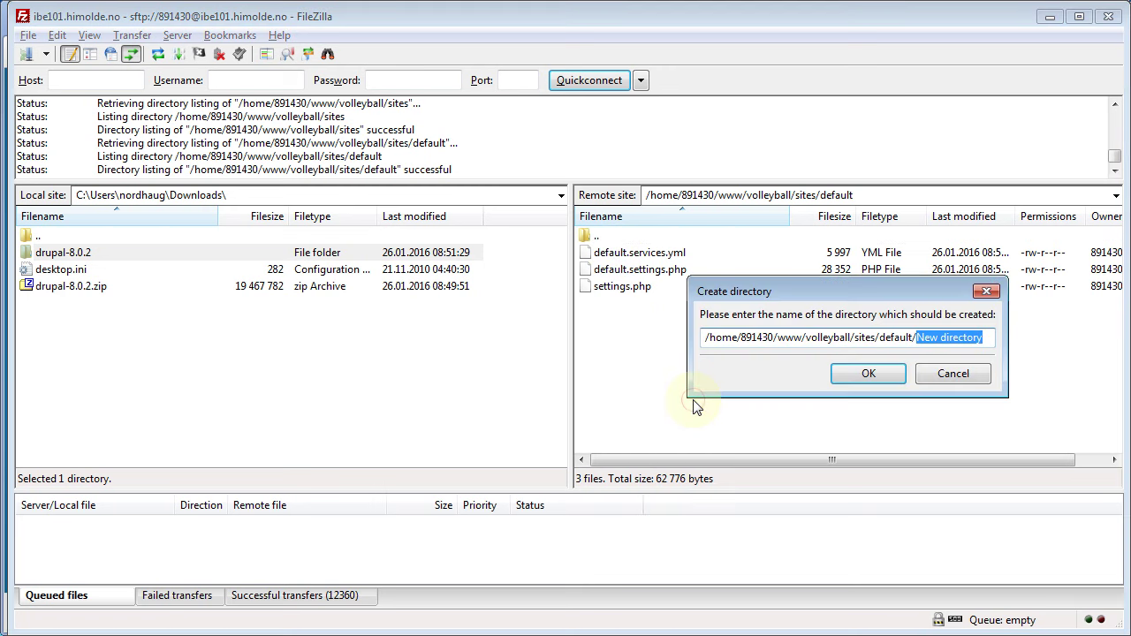
pyautogui.write('files')
pyautogui.press('Return')
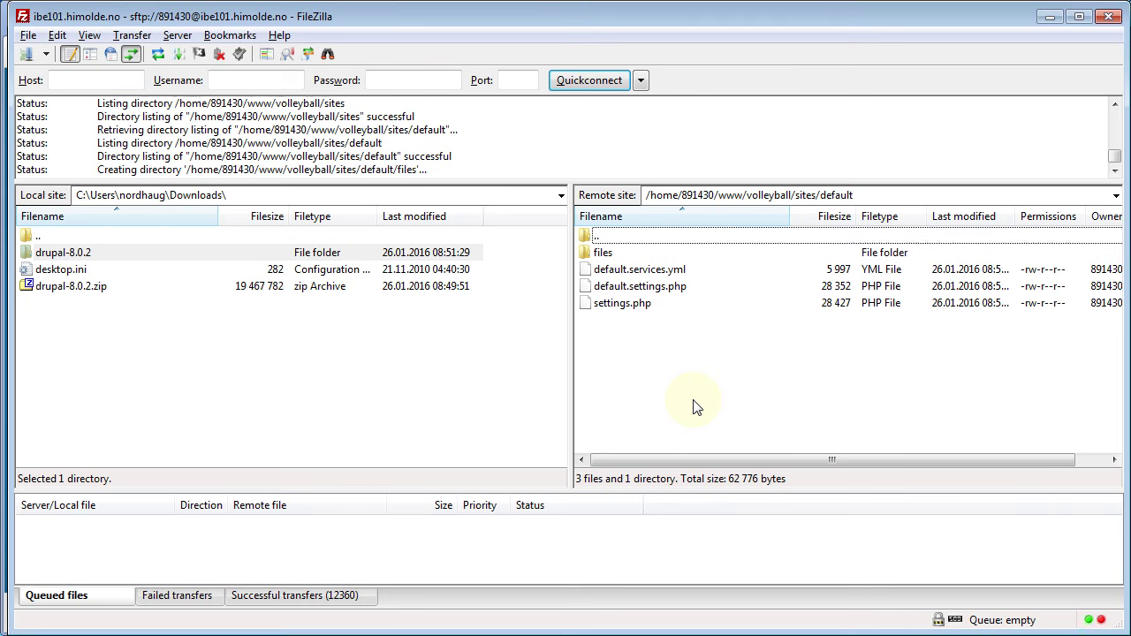
pyautogui.click(159, 55)
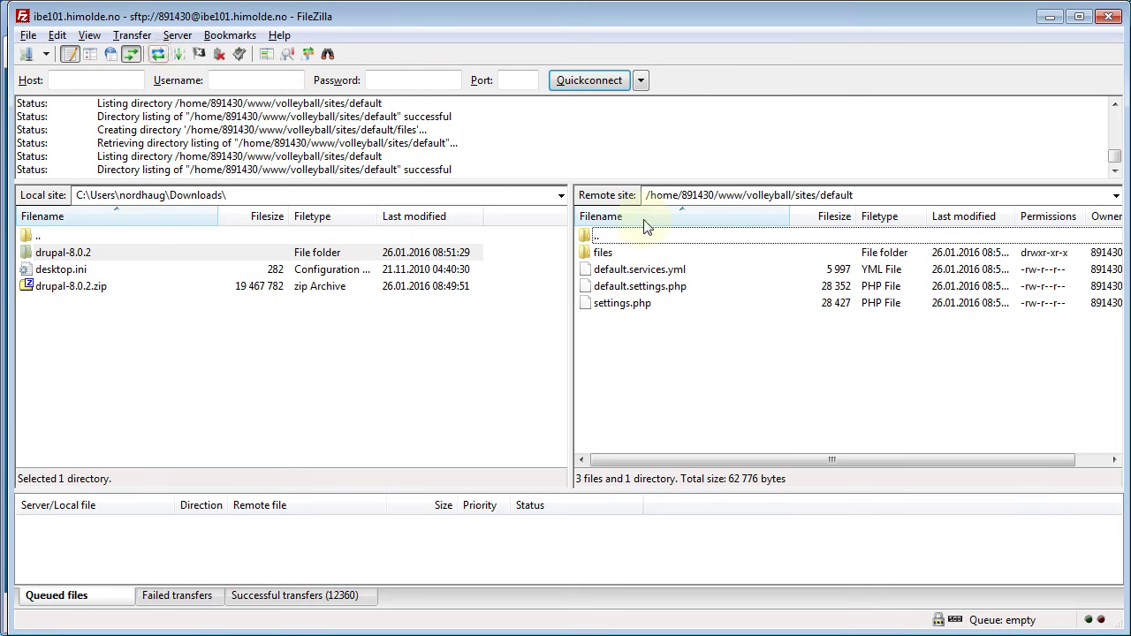
# Set the files directory's permissions to 777 by adding write access for group and public
pyautogui.click(604, 255)
pyautogui.rightClick(603, 254)
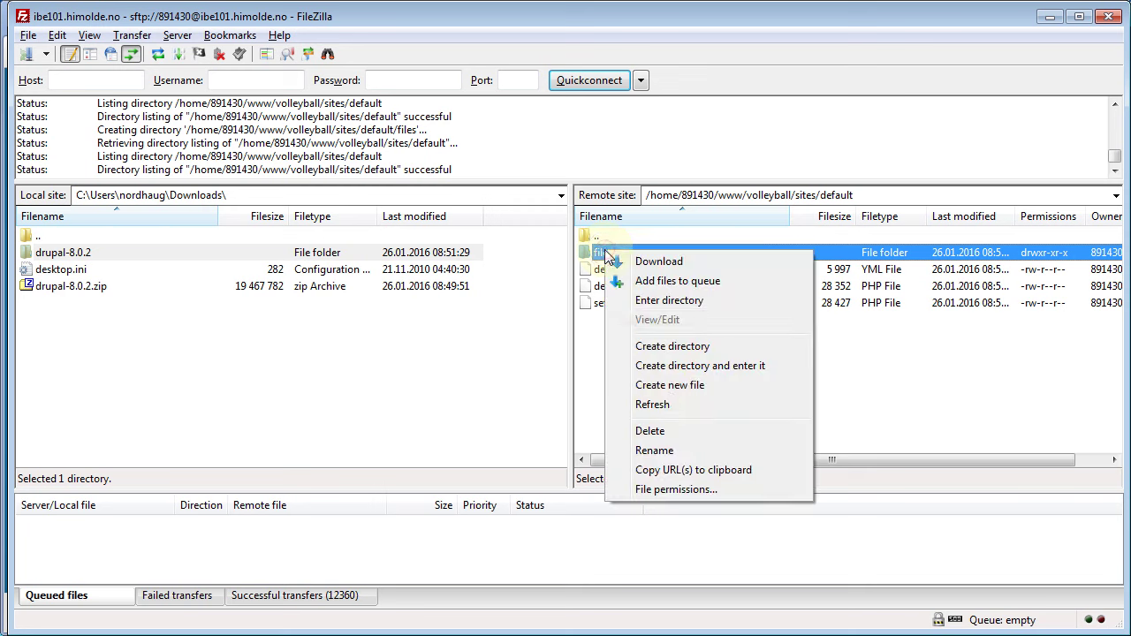
pyautogui.click(667, 491)
pyautogui.click(814, 287)
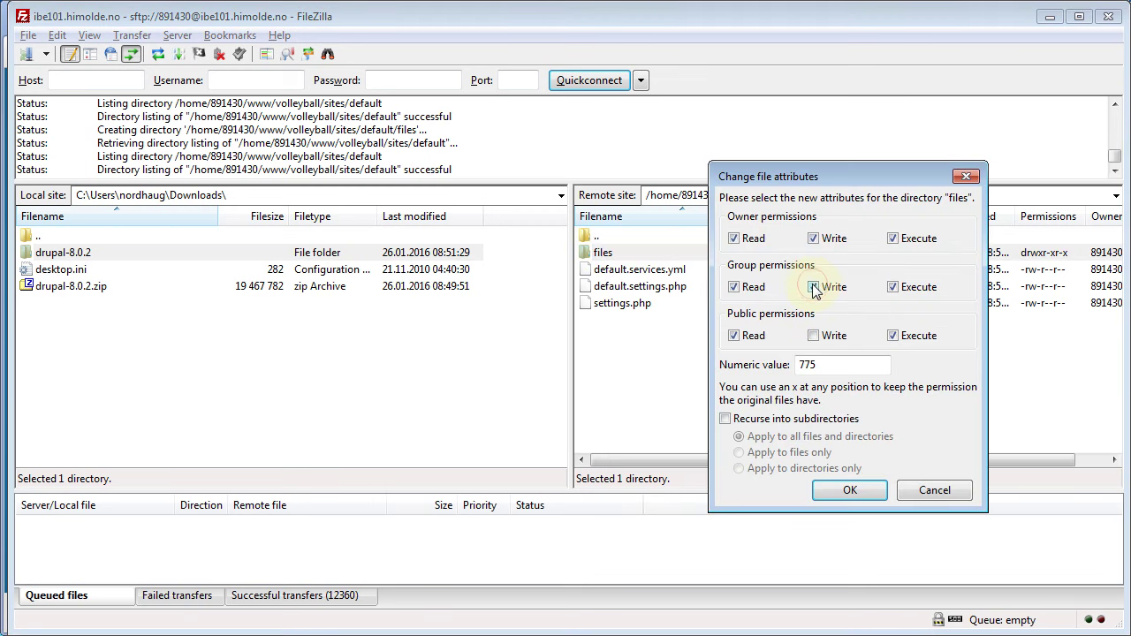
pyautogui.click(814, 335)
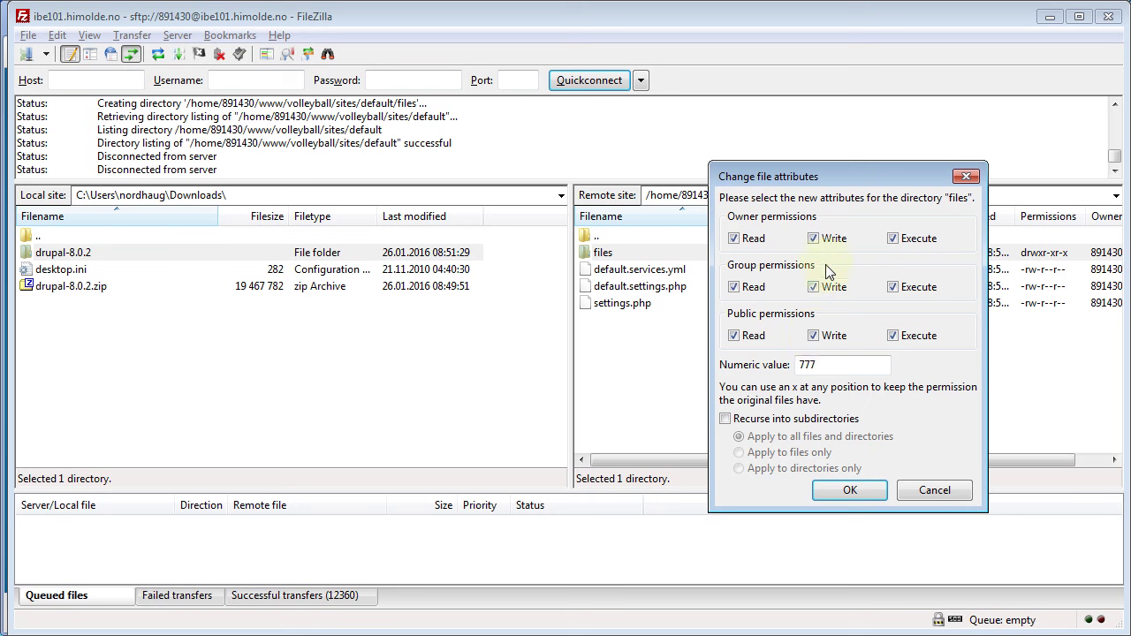
pyautogui.click(841, 491)
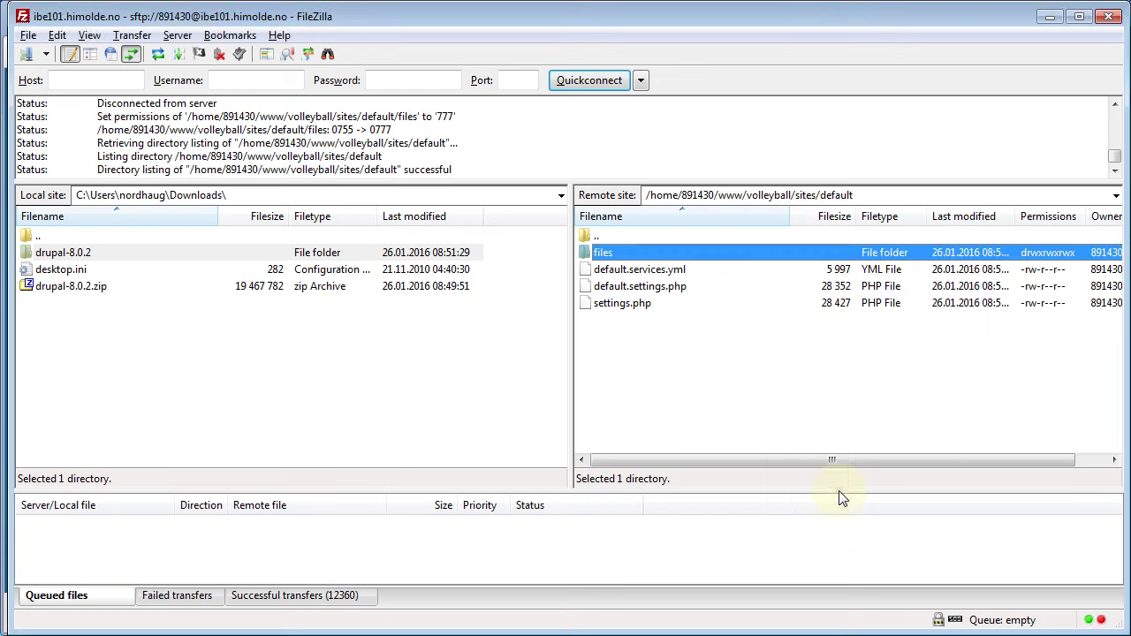
# Set the permissions of settings.php to 666 by adding write access for group and public
pyautogui.click(616, 305)
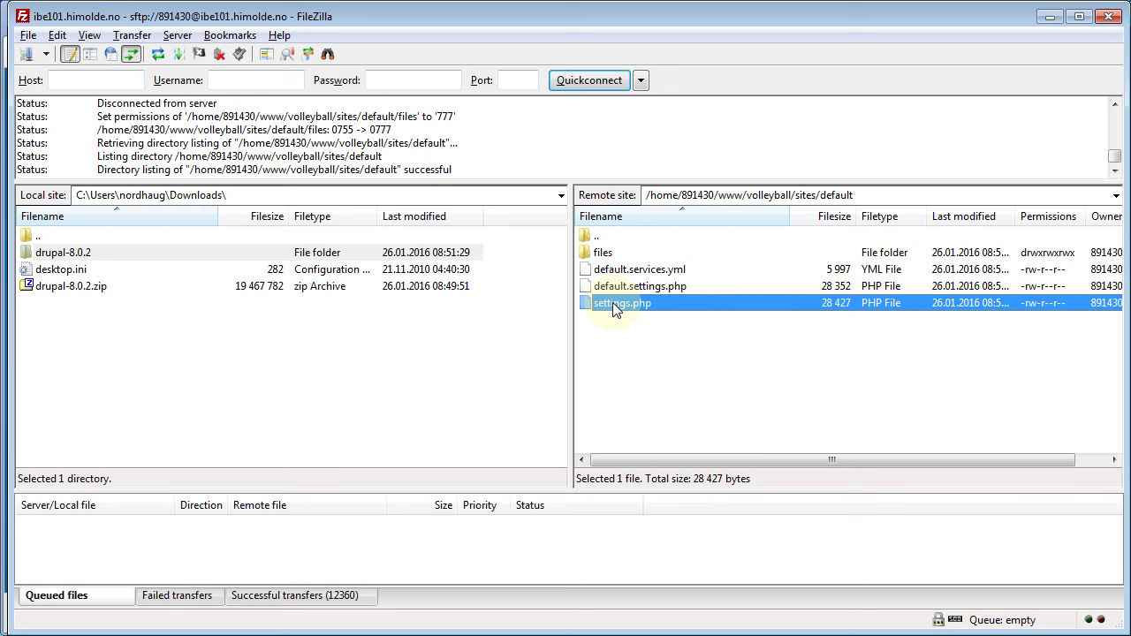
pyautogui.rightClick(616, 309)
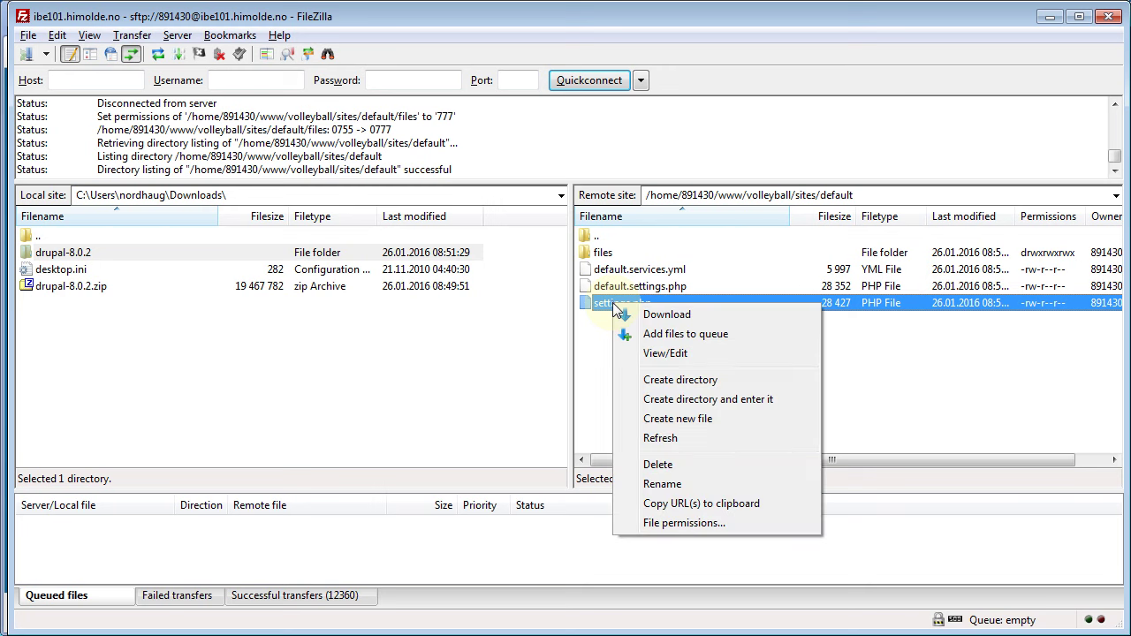
pyautogui.click(682, 523)
pyautogui.click(813, 325)
pyautogui.click(818, 375)
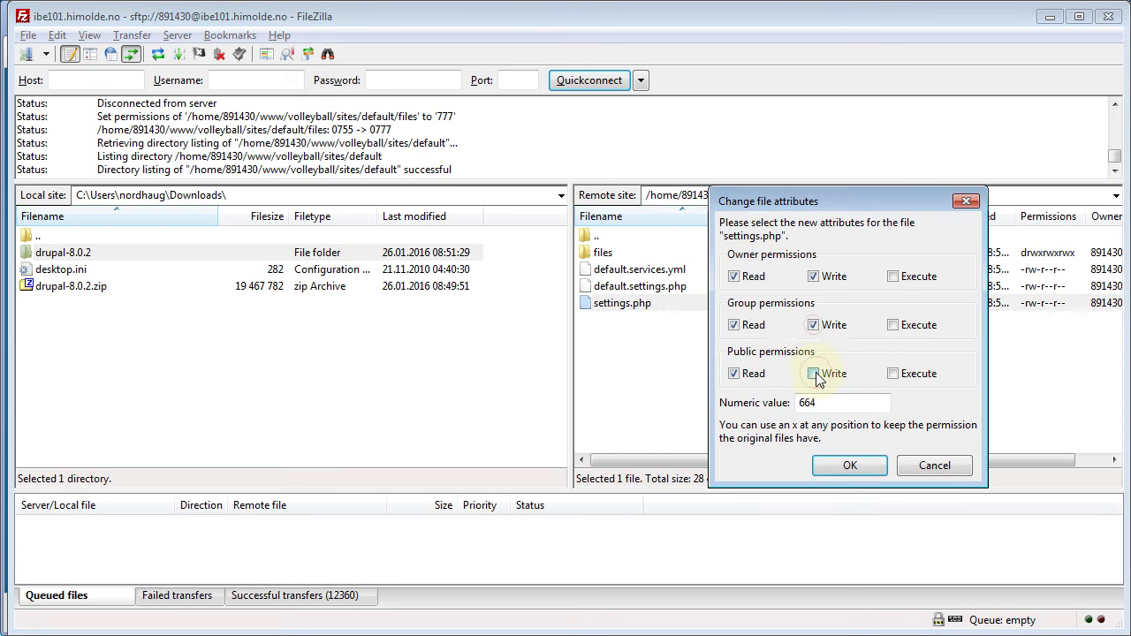
pyautogui.click(858, 469)
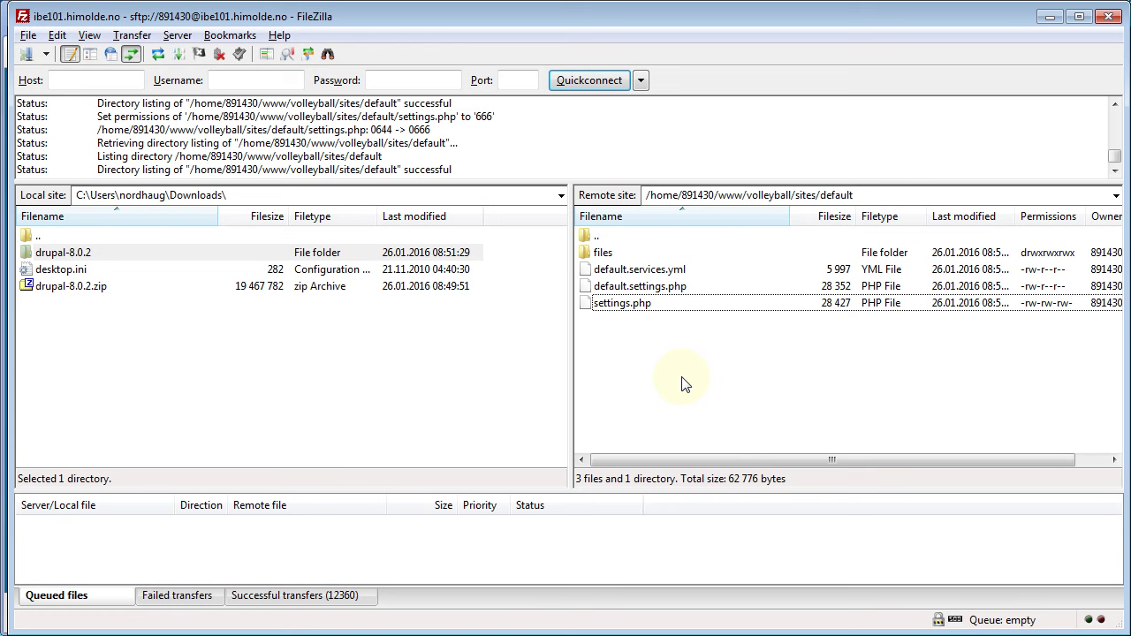
# Switch to Chrome and continue the Drupal installer with Norsk, bokmål as language and the Standard profile
pyautogui.hotkey('alt', 'Tab')
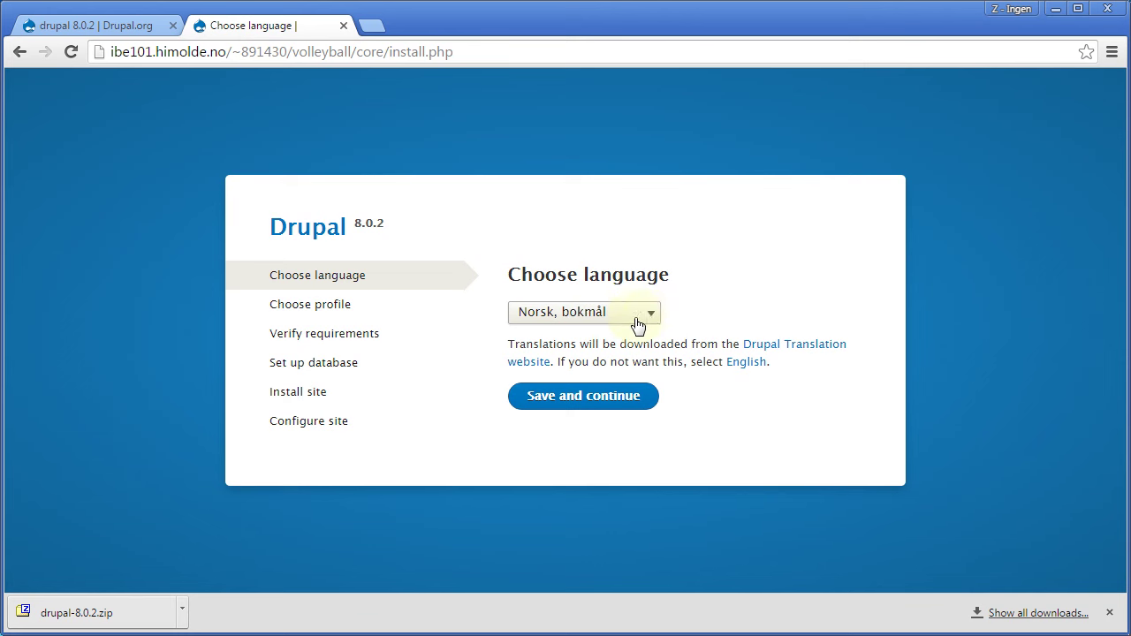
pyautogui.click(591, 397)
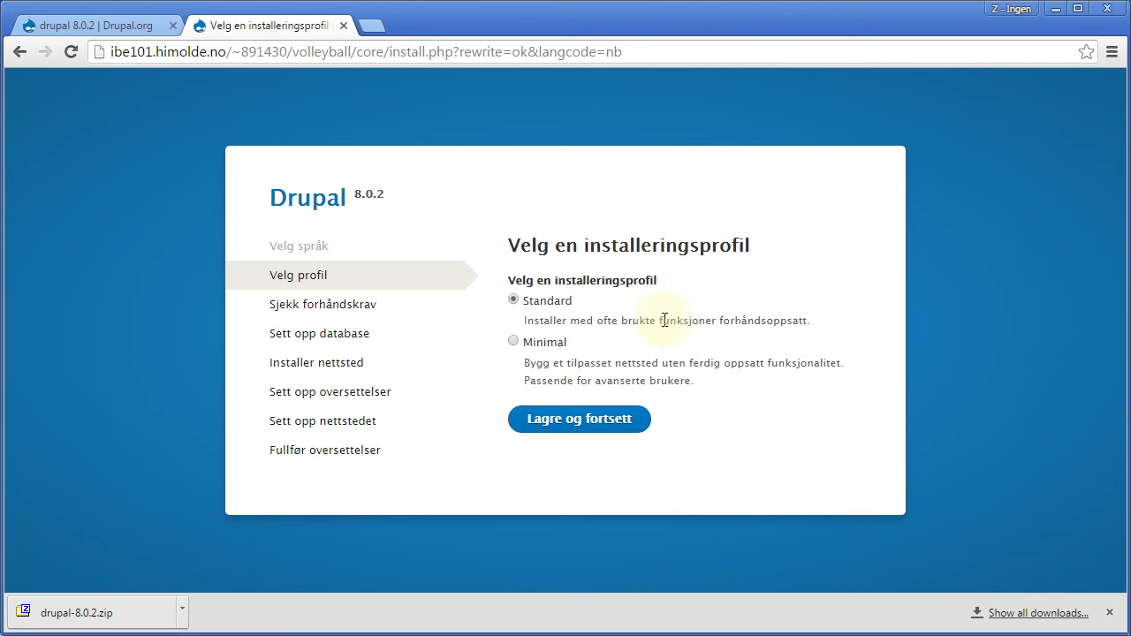
pyautogui.click(573, 425)
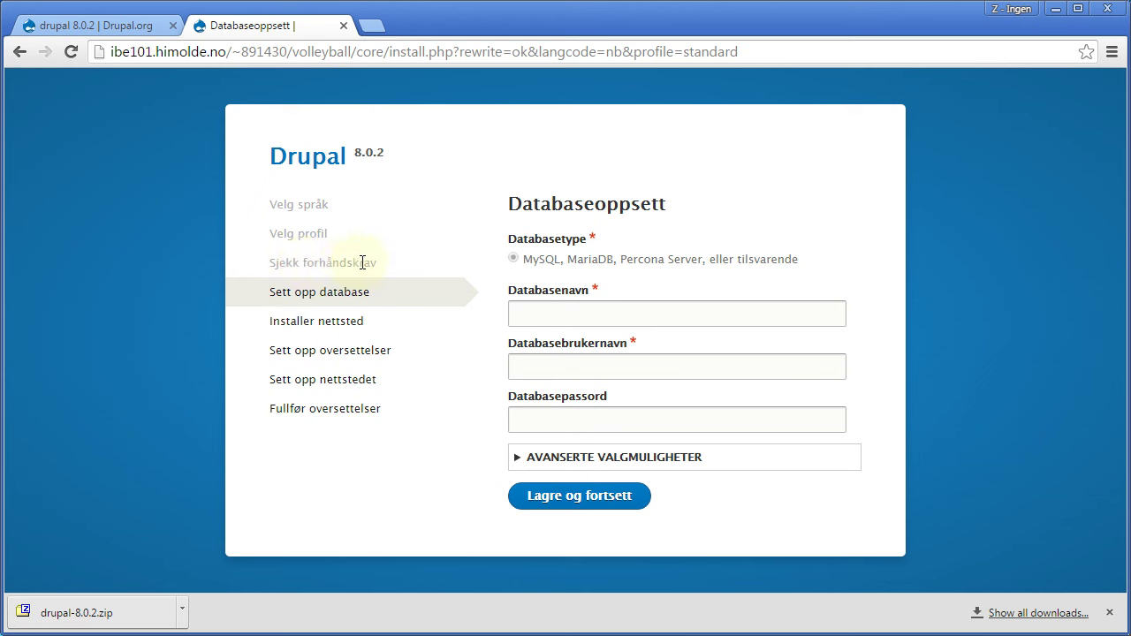
# Enter the database name as ibe101_2016_ followed by the account's user number
pyautogui.click(547, 314)
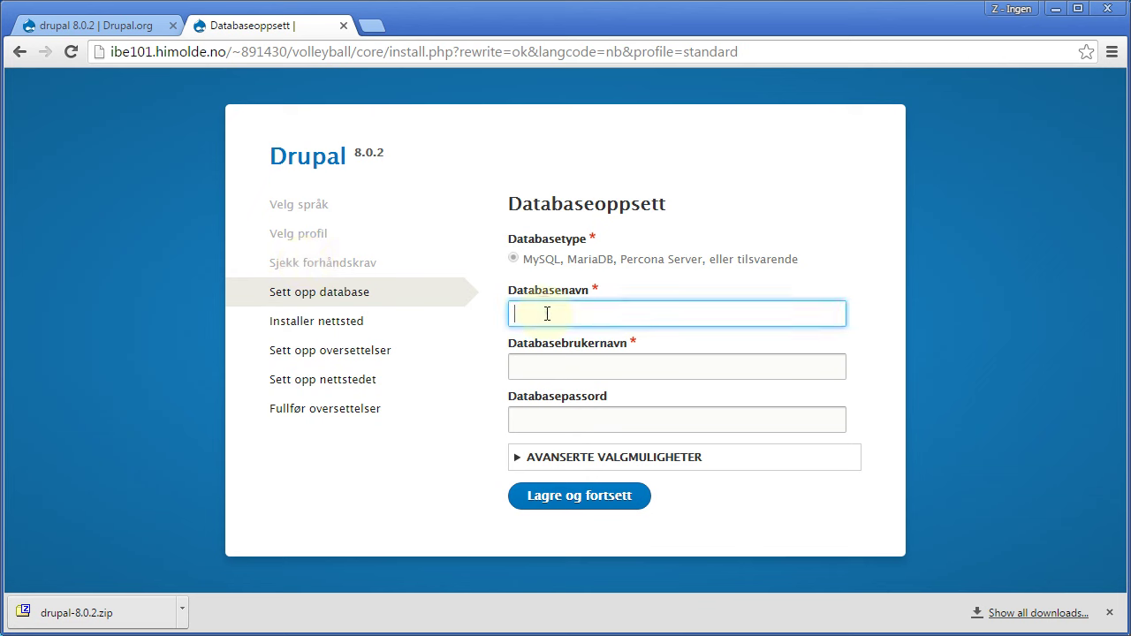
pyautogui.write('ibe')
pyautogui.press('Down')
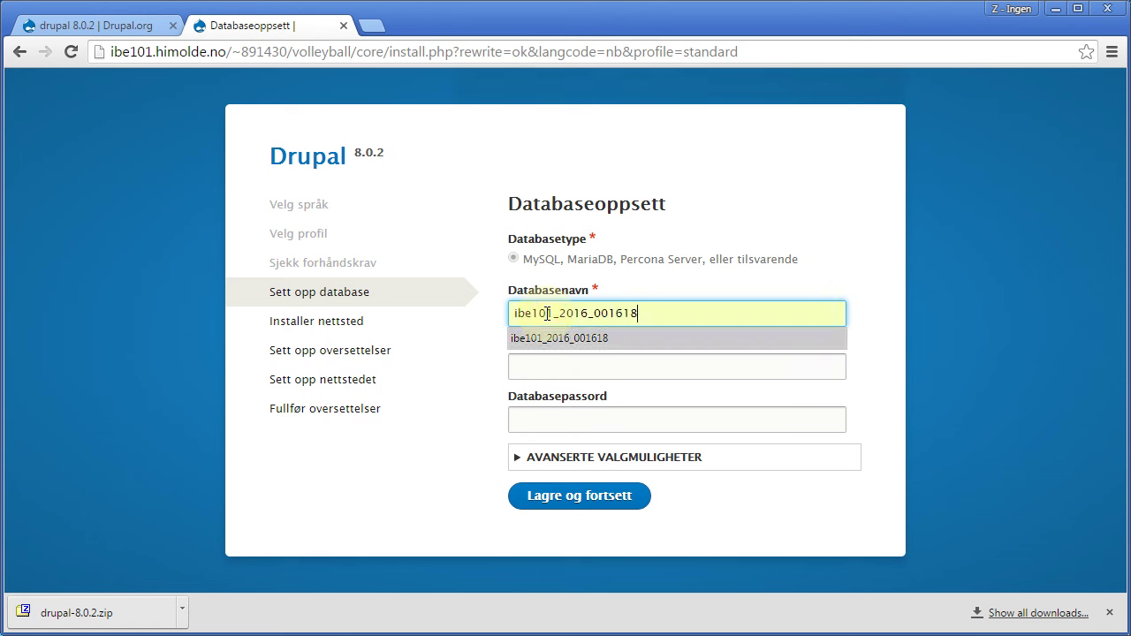
pyautogui.press('Return')
pyautogui.press('BackSpace')
pyautogui.press('BackSpace')
pyautogui.press('BackSpace')
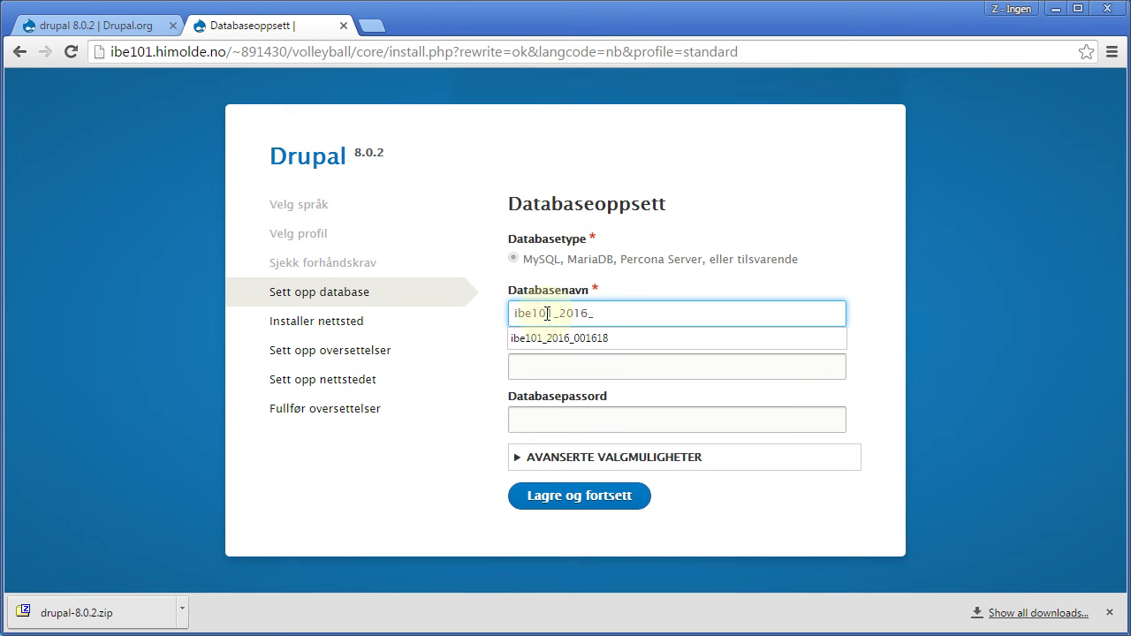
pyautogui.write('891430')
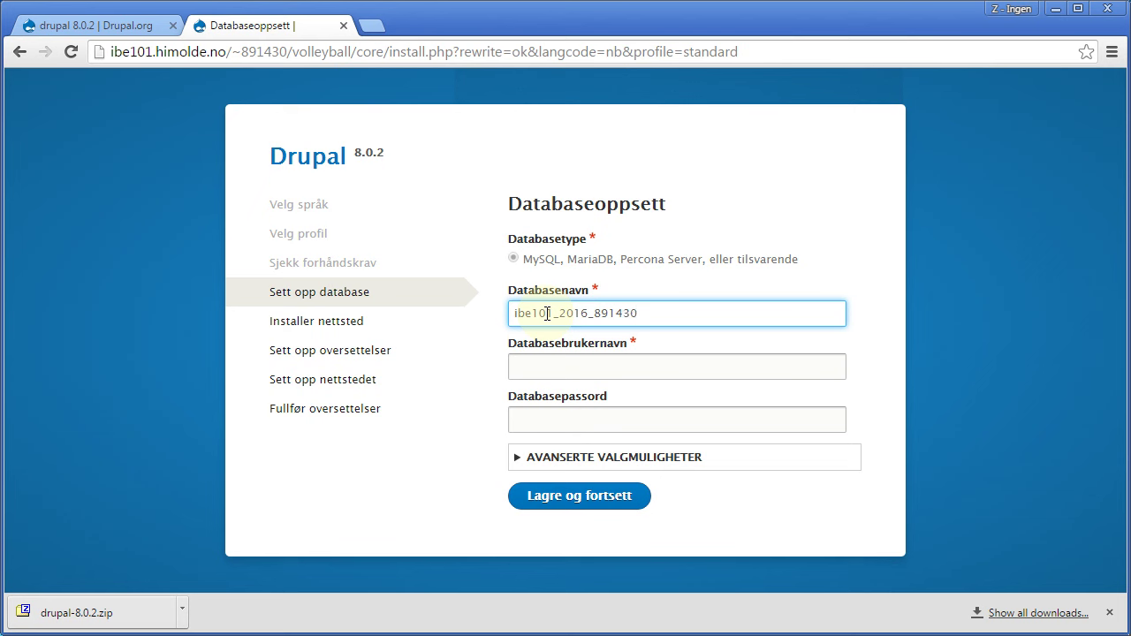
# Copy the user number from the database name into the database username, enter the database password, and submit the database setup
pyautogui.hotkey('shift', 'Left')
pyautogui.hotkey('shift', 'Left')
pyautogui.hotkey('shift', 'Left')
pyautogui.hotkey('shift', 'Left')
pyautogui.hotkey('shift', 'Left')
pyautogui.hotkey('shift', 'Left')
pyautogui.hotkey('ctrl', 'c')
pyautogui.press('Tab')
pyautogui.hotkey('ctrl', 'v')
pyautogui.press('Tab')
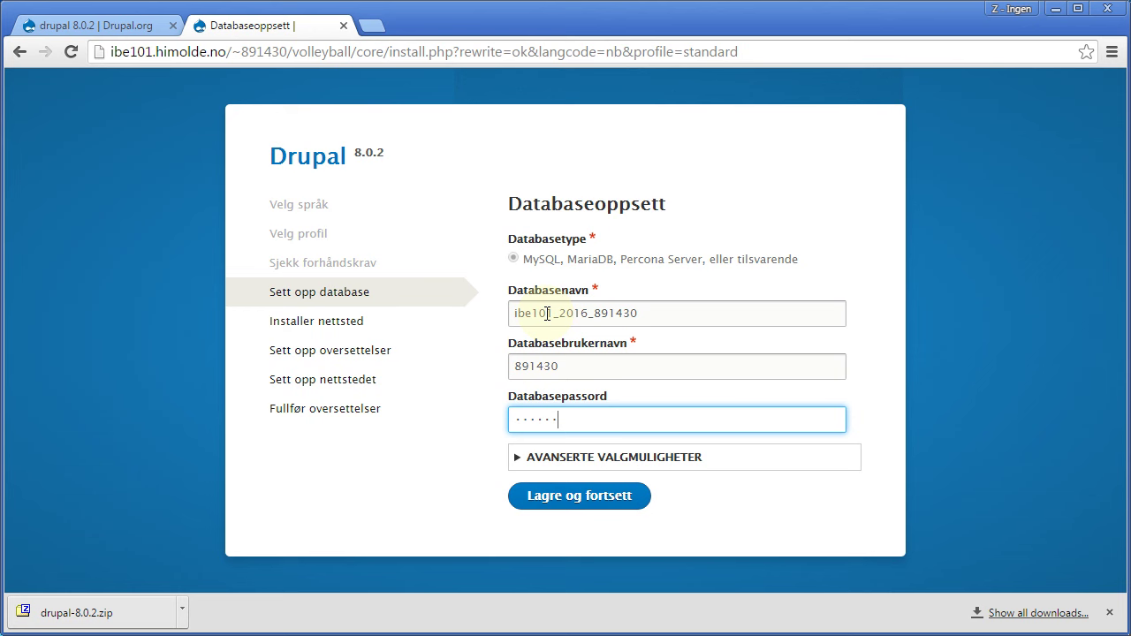
pyautogui.click(572, 500)
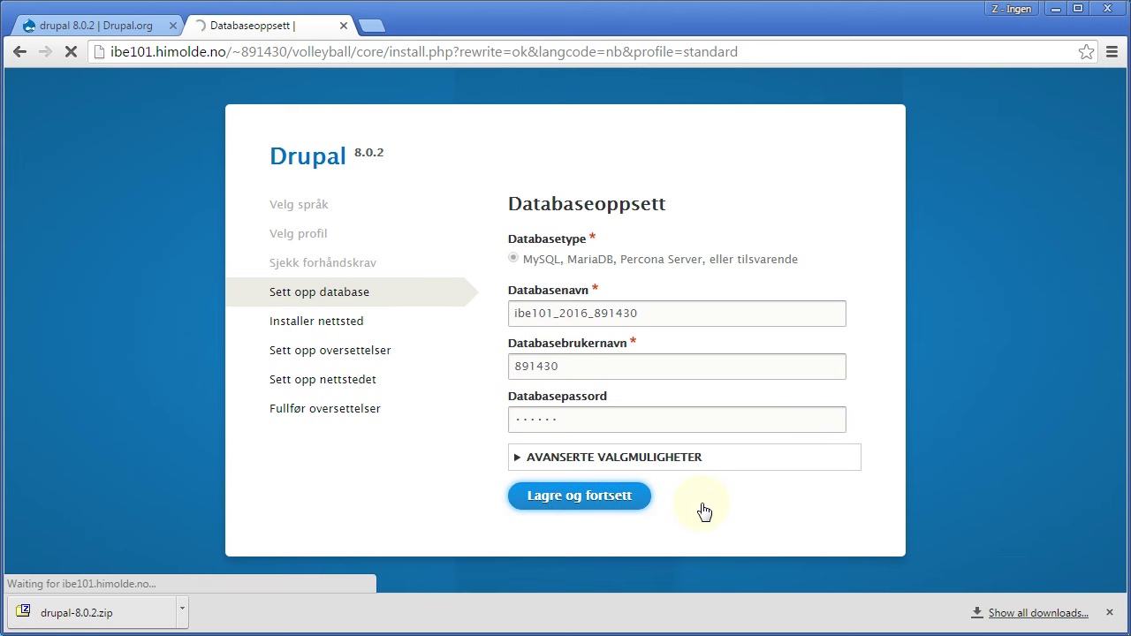